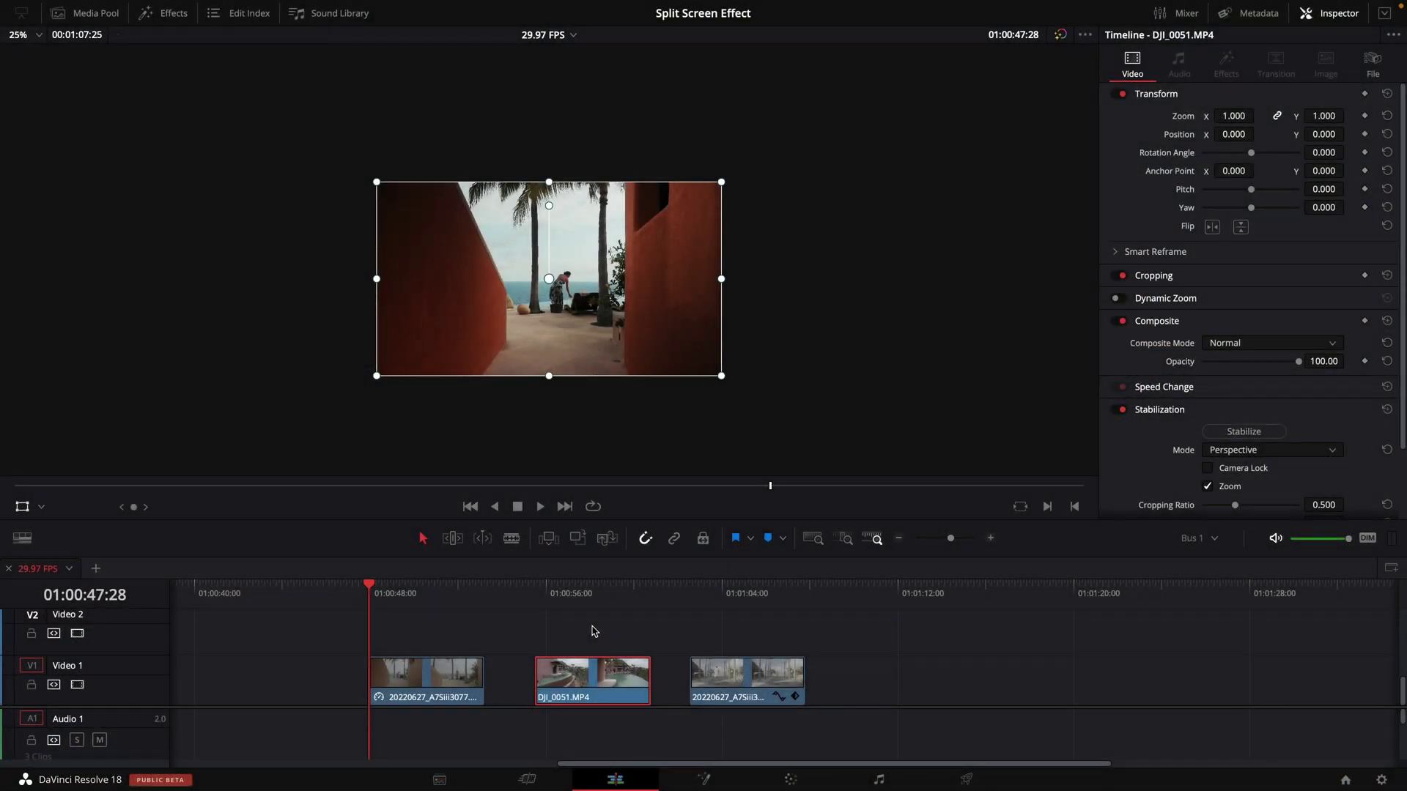
Scrub the existing timeline, select the first clip, then visit the Color page and return to Edit.
click(405, 592)
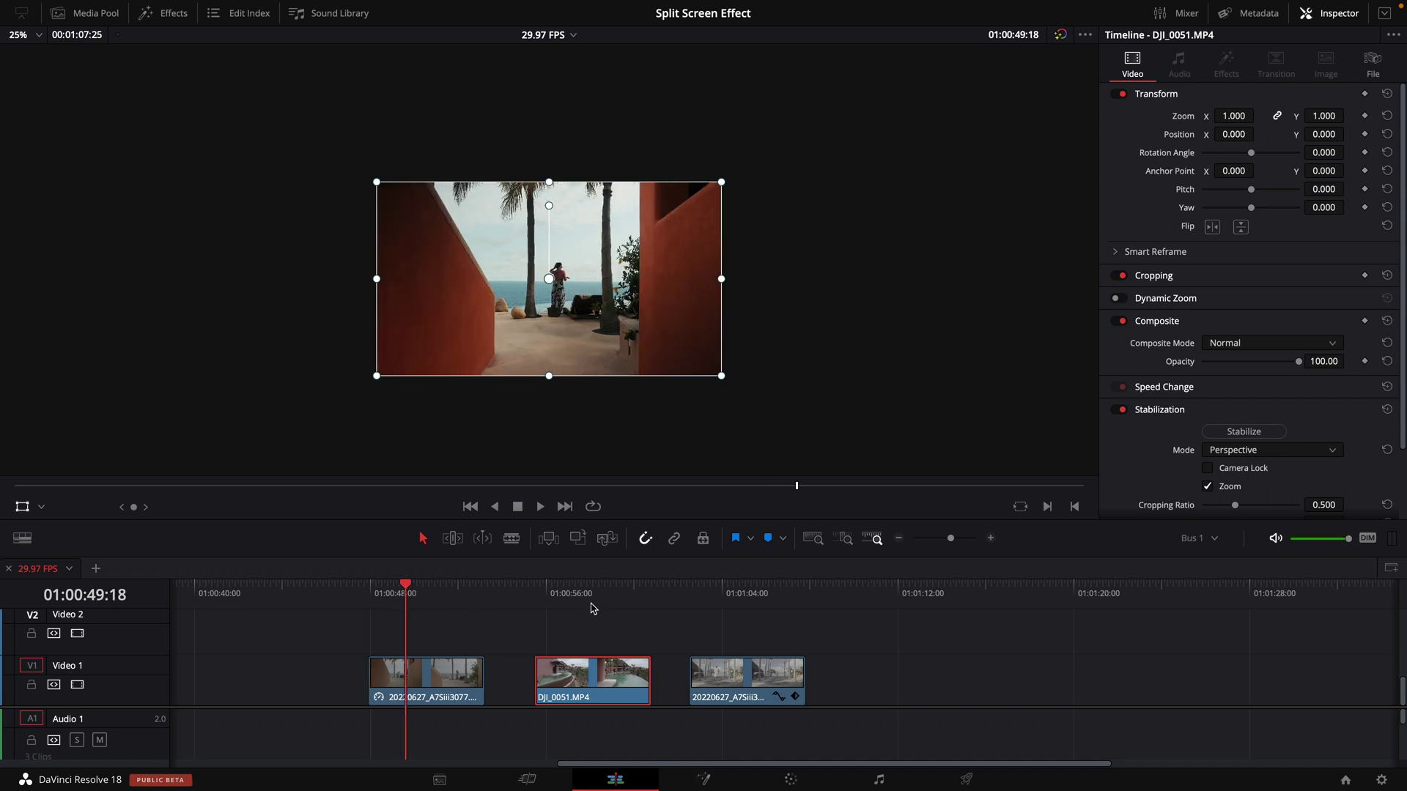
click(422, 592)
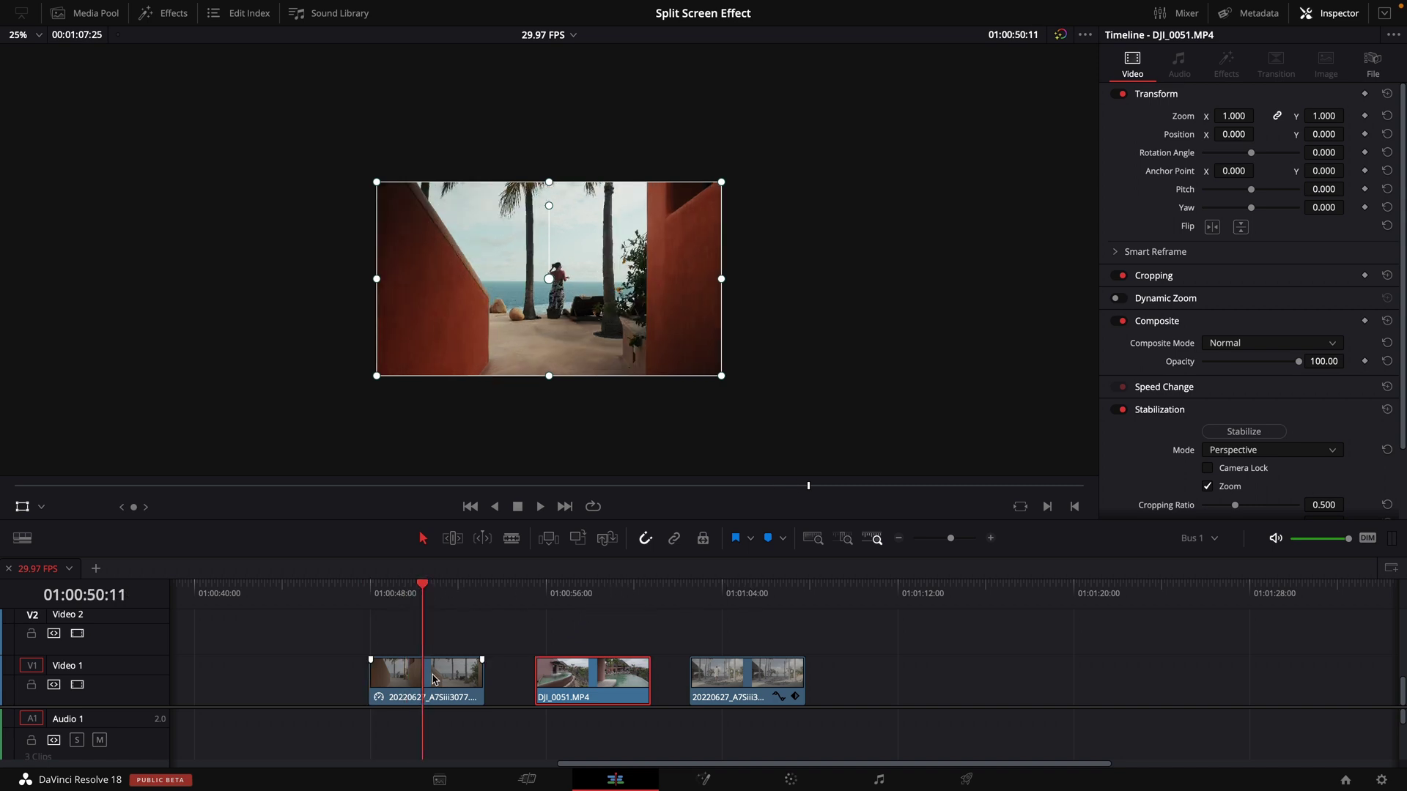
click(434, 683)
click(588, 594)
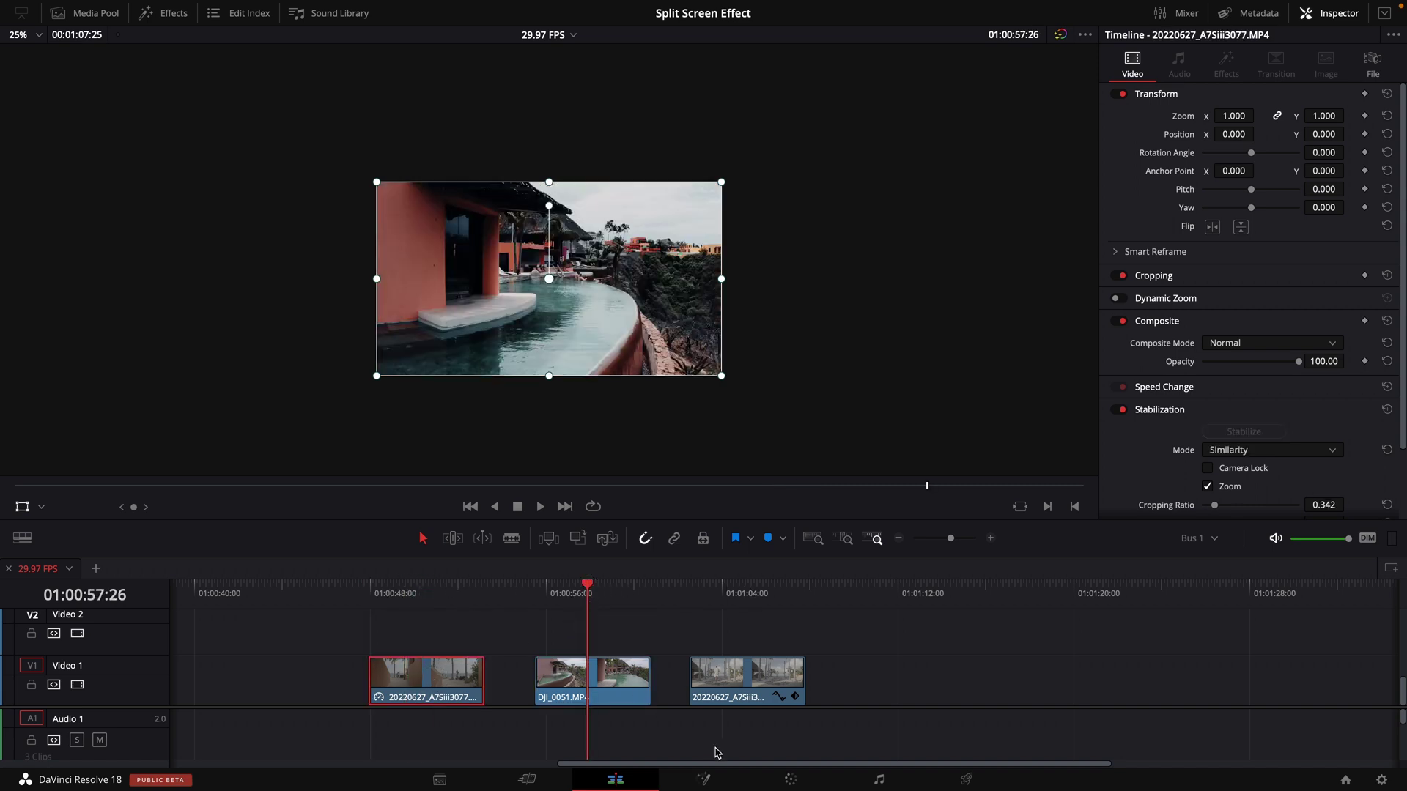
click(791, 779)
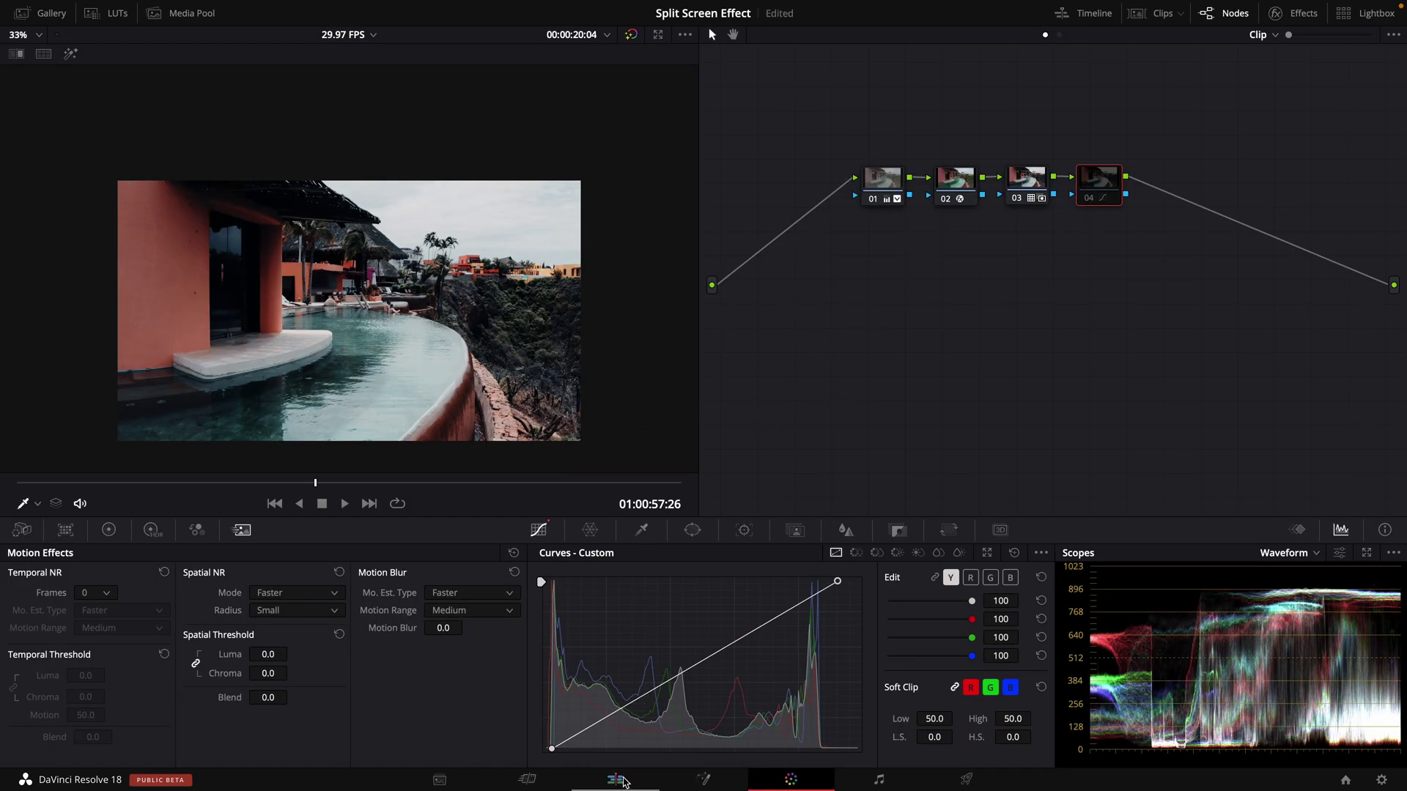
click(616, 779)
mouse_move(136, 7)
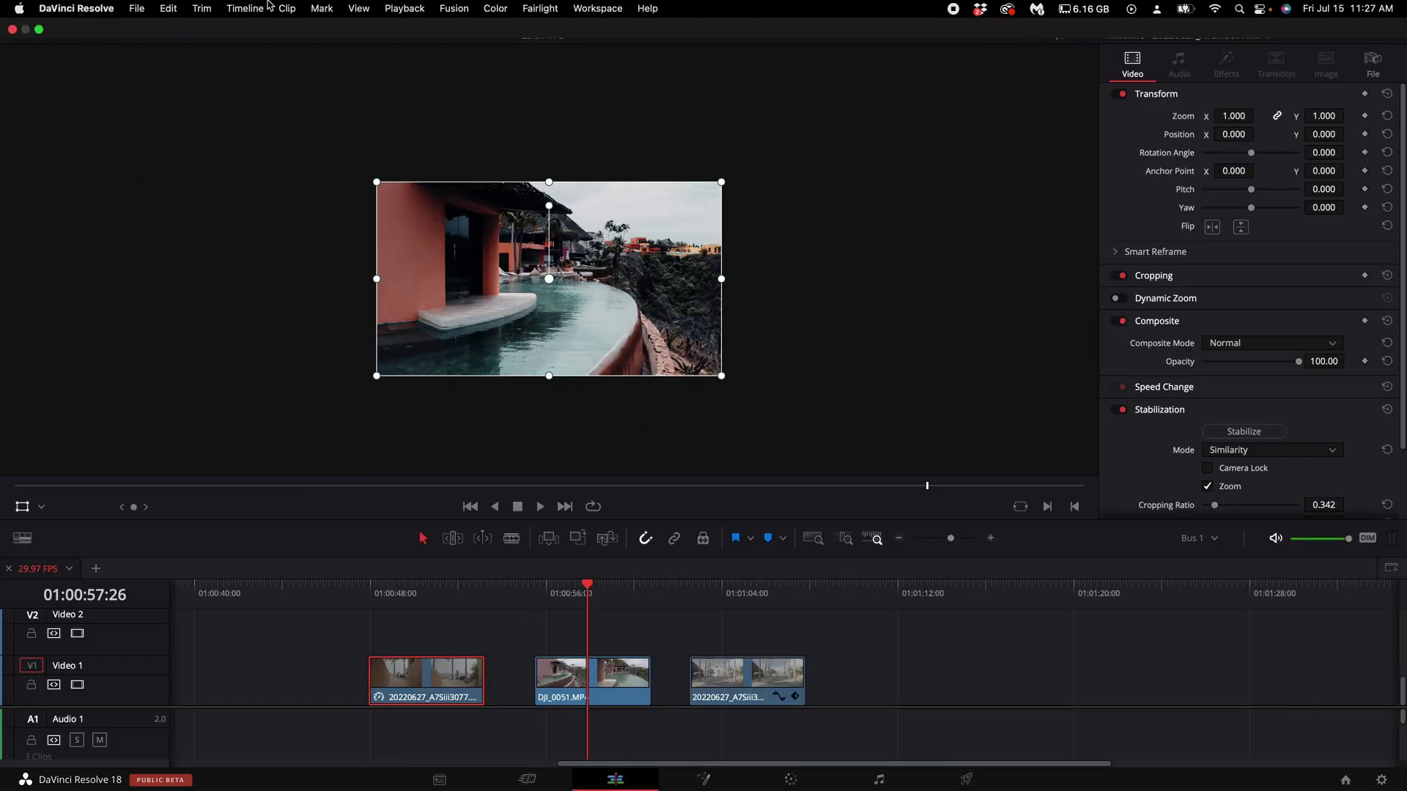
Create Timeline 5 without project settings, using custom 2160x3840 resolution at 29.97 fps.
click(138, 9)
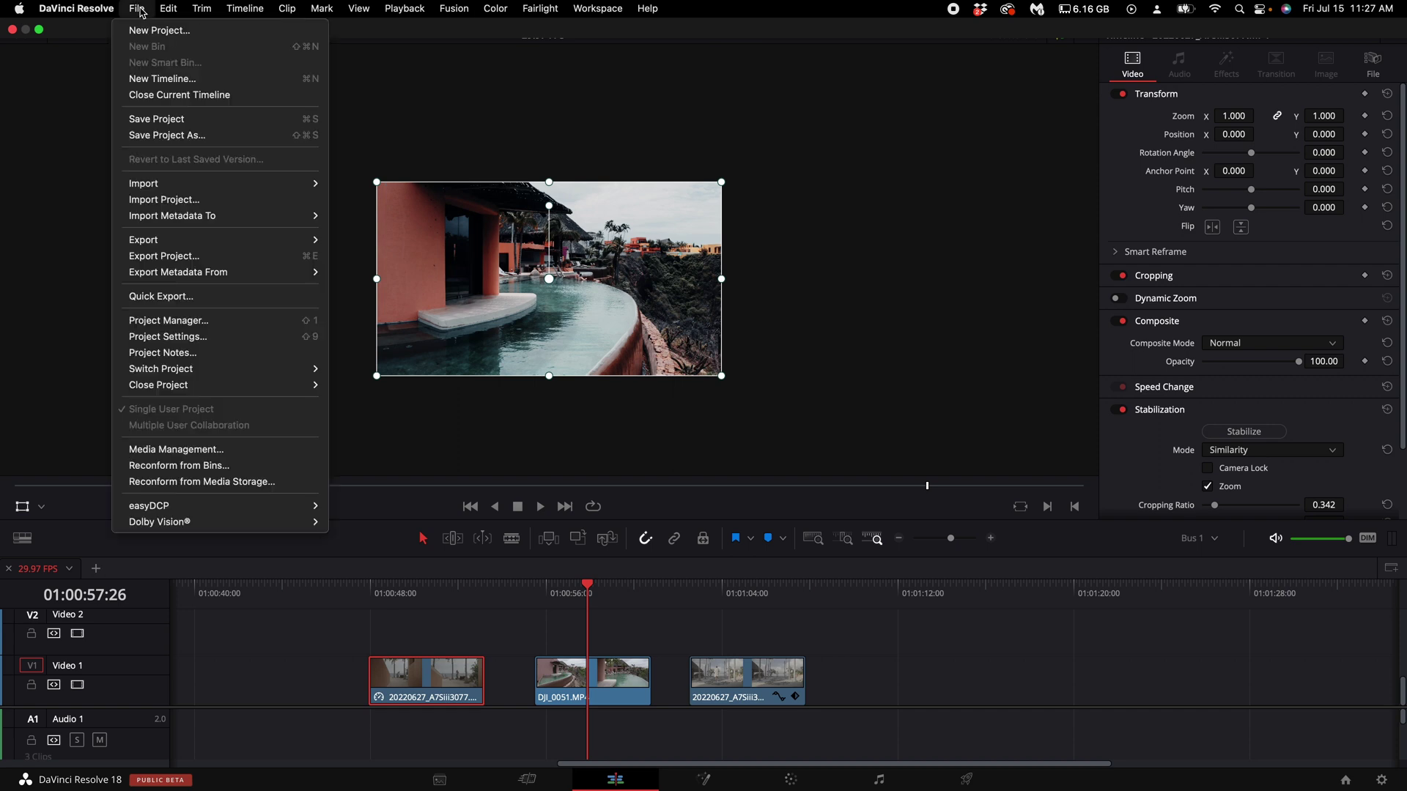
click(162, 78)
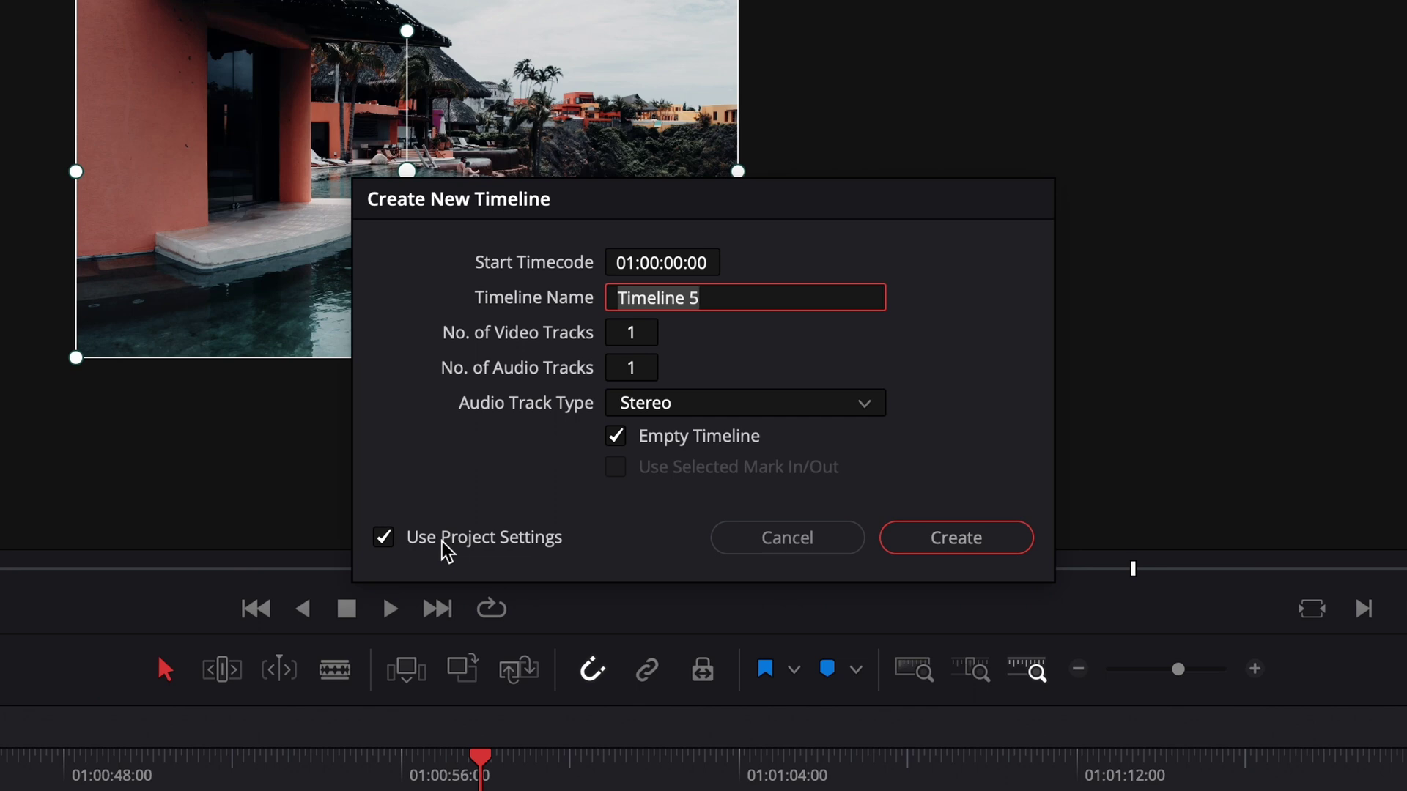
click(401, 542)
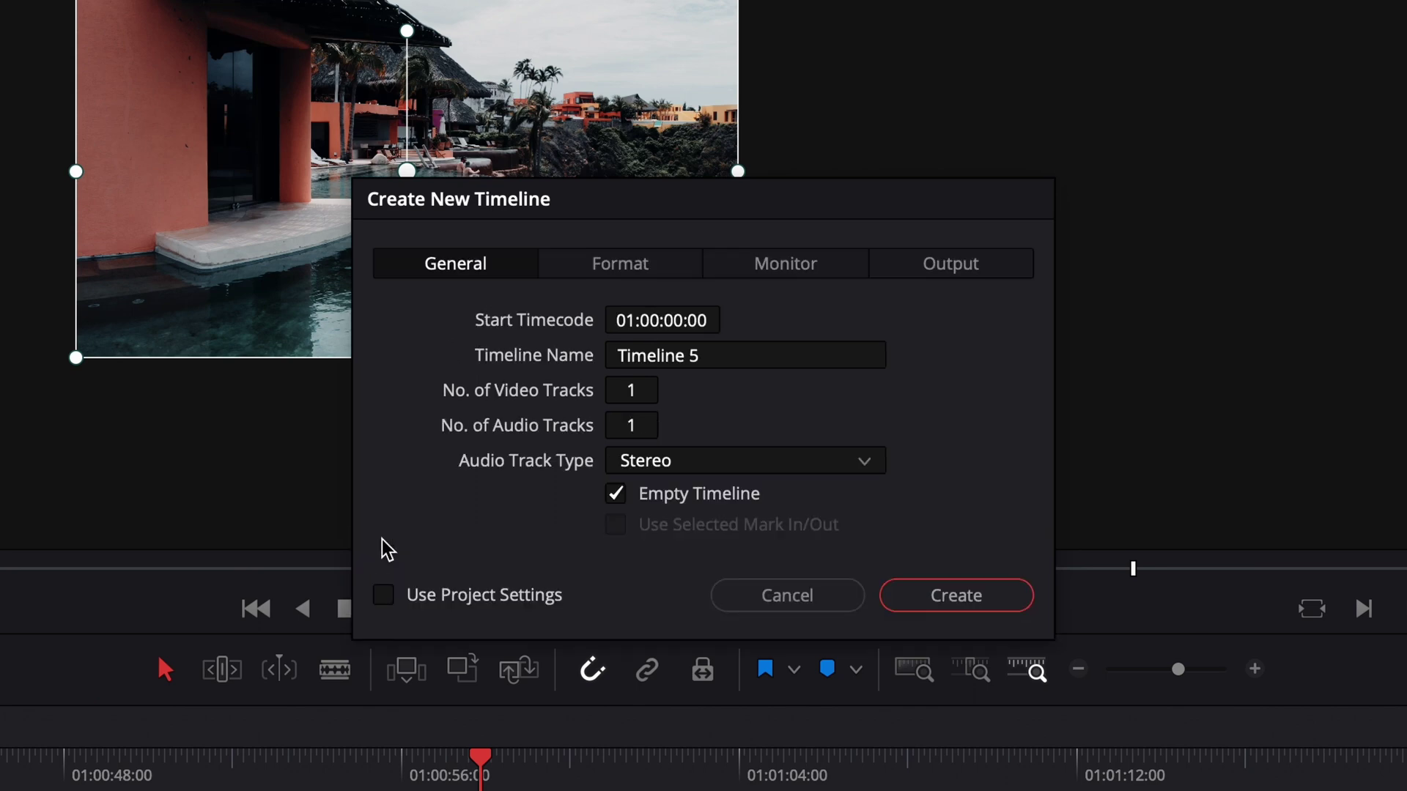
click(611, 270)
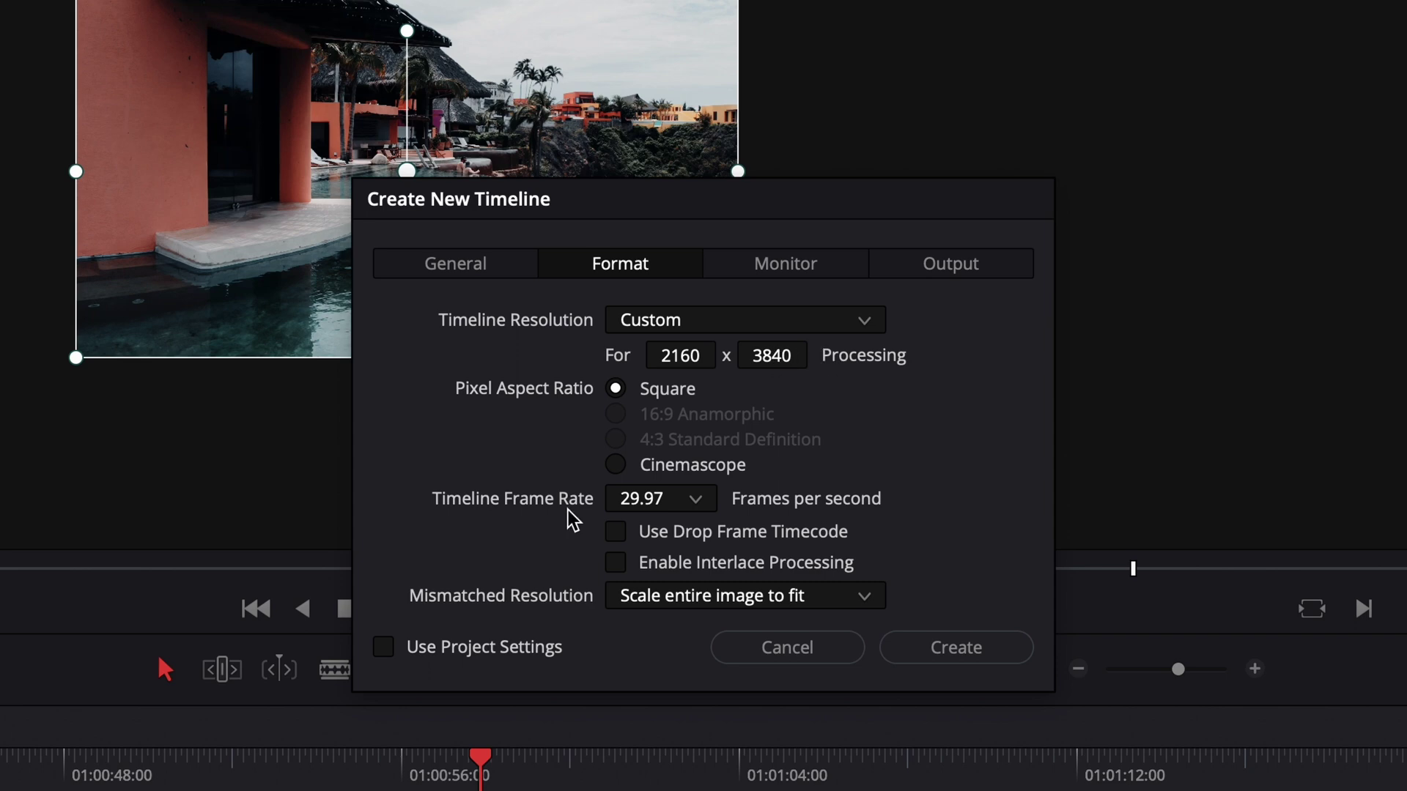
click(675, 505)
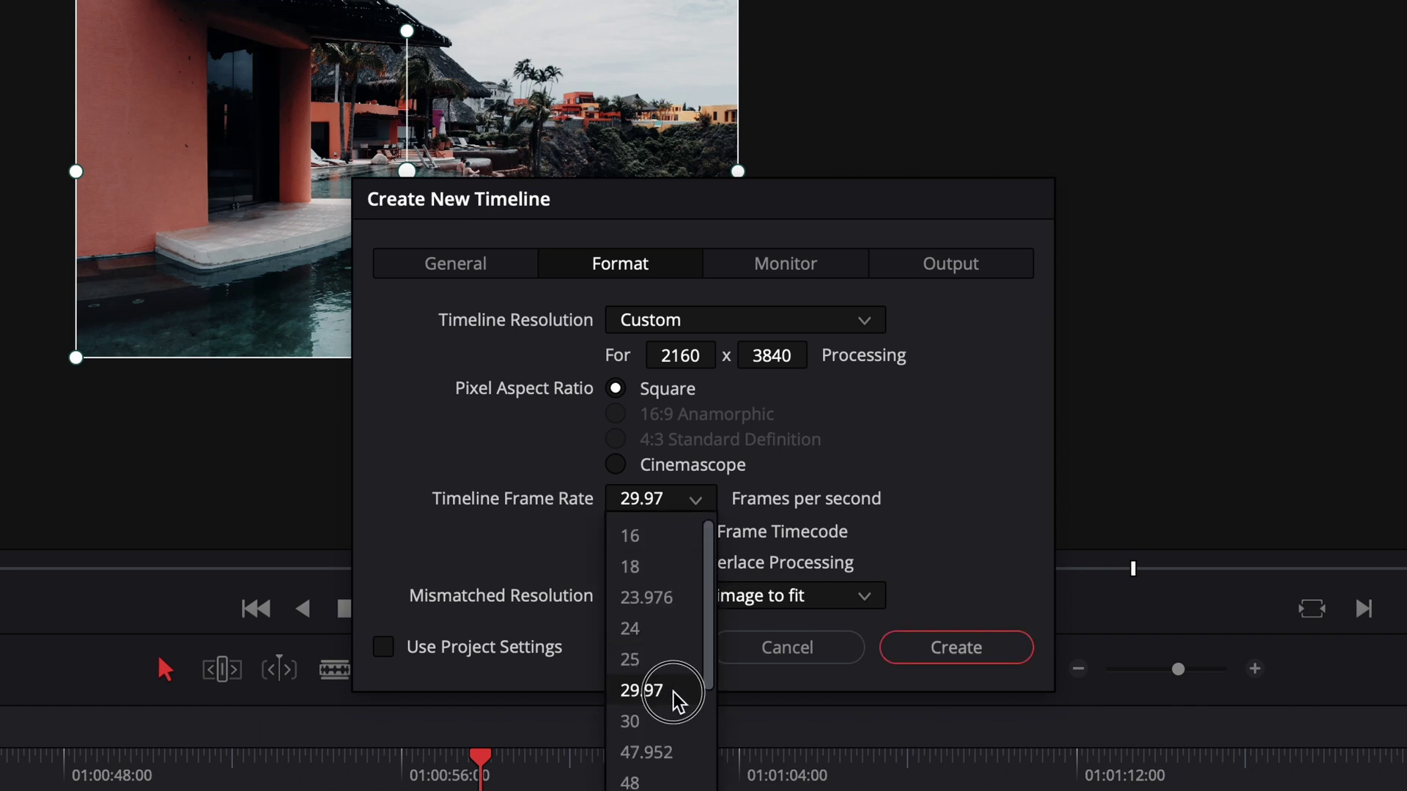
click(674, 697)
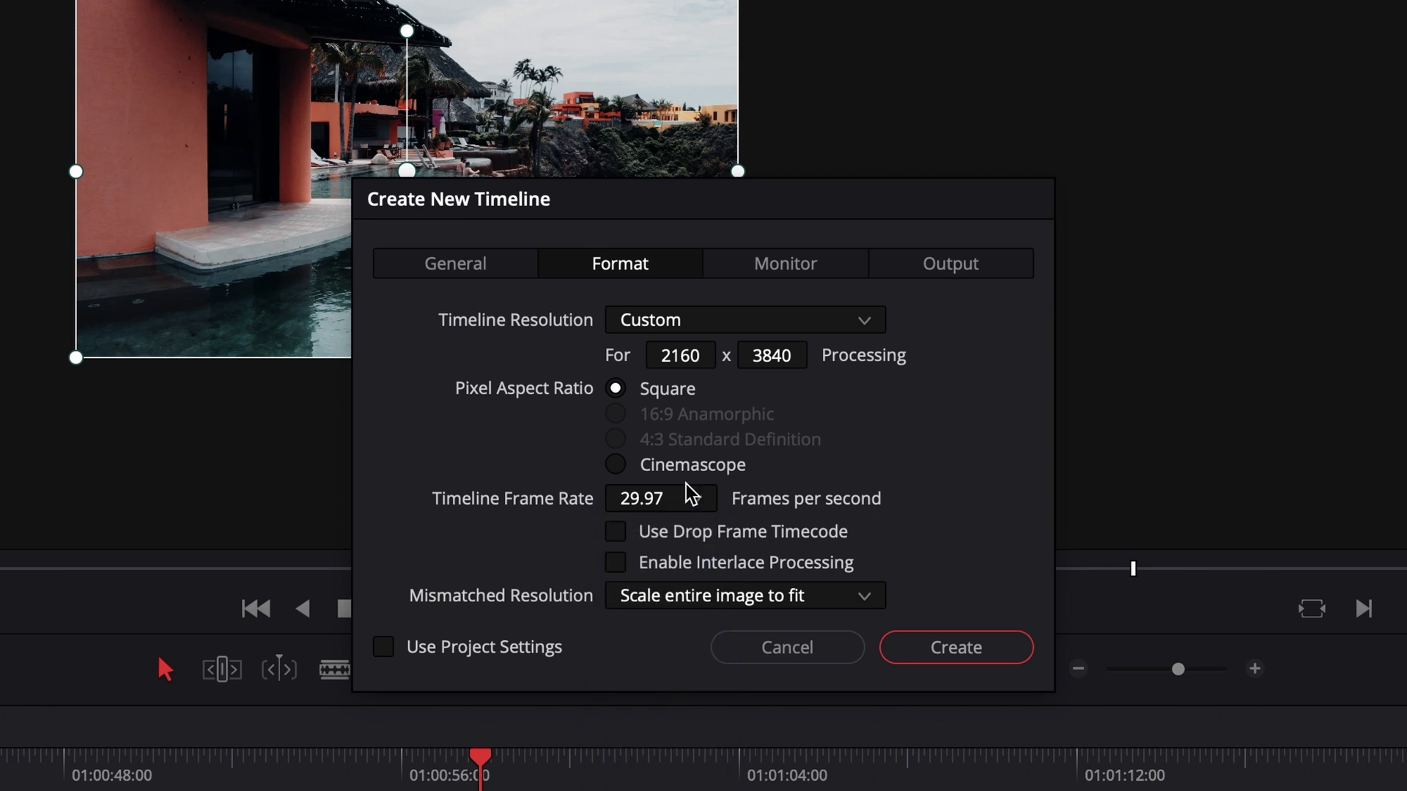
click(946, 656)
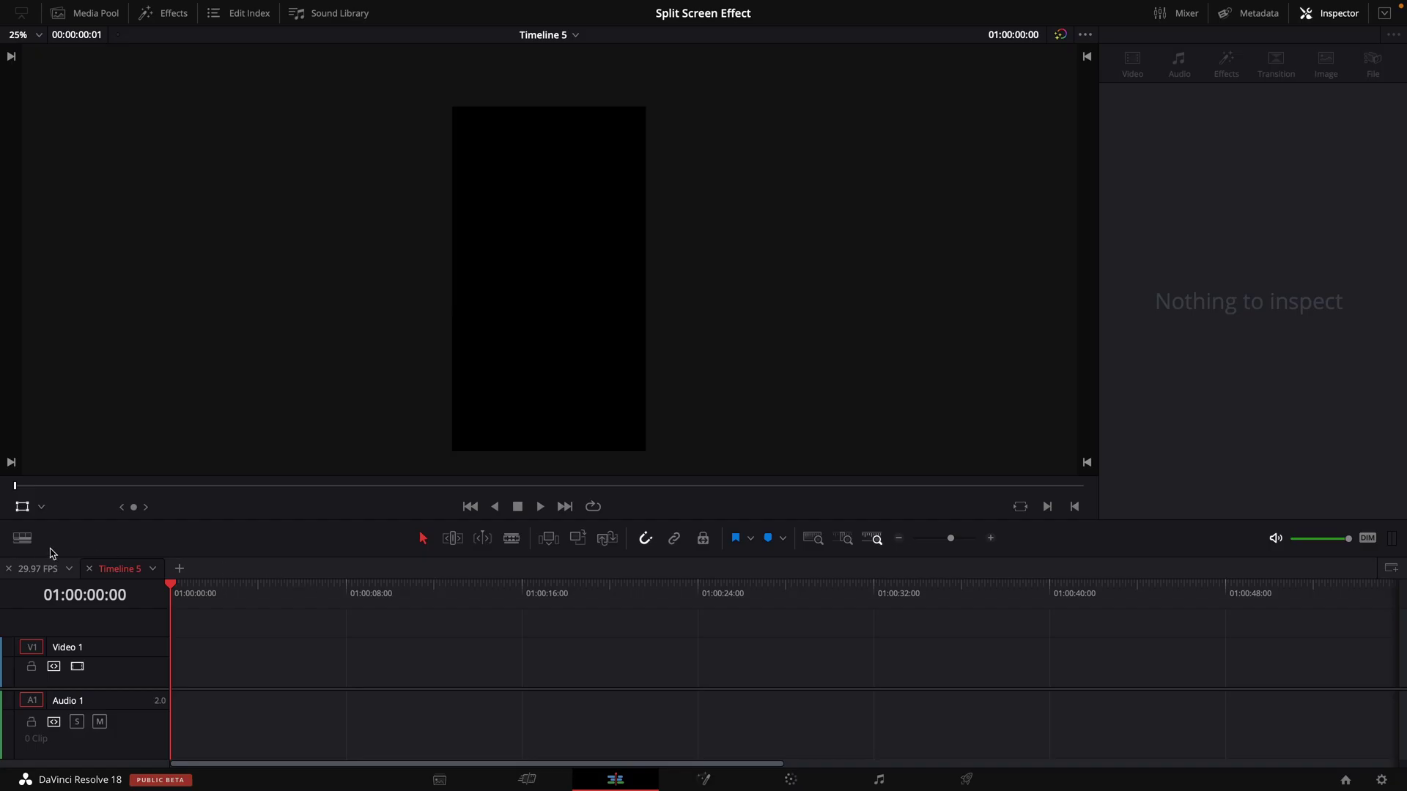
Copy the three clips from the 29.97 FPS timeline and paste them into Timeline 5.
click(25, 541)
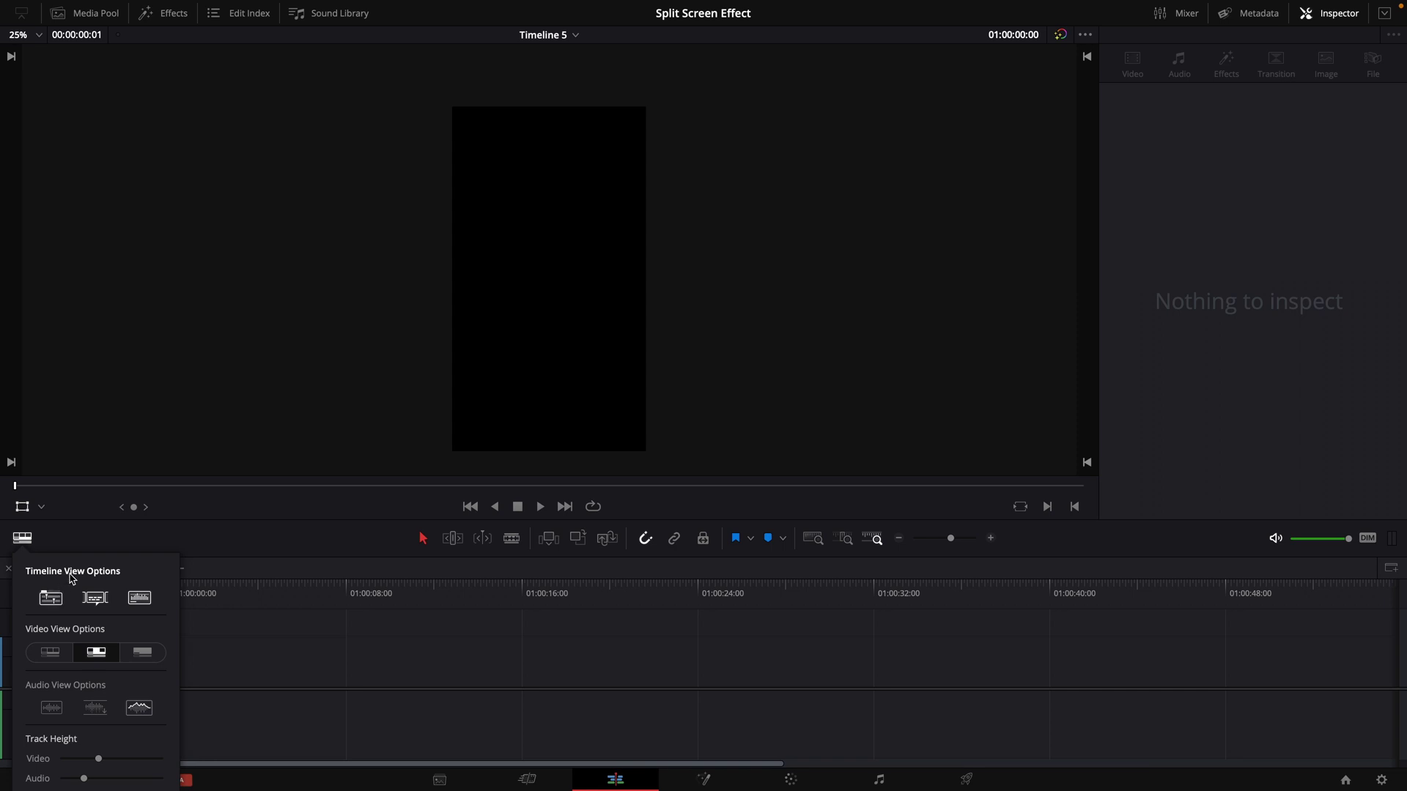
click(50, 602)
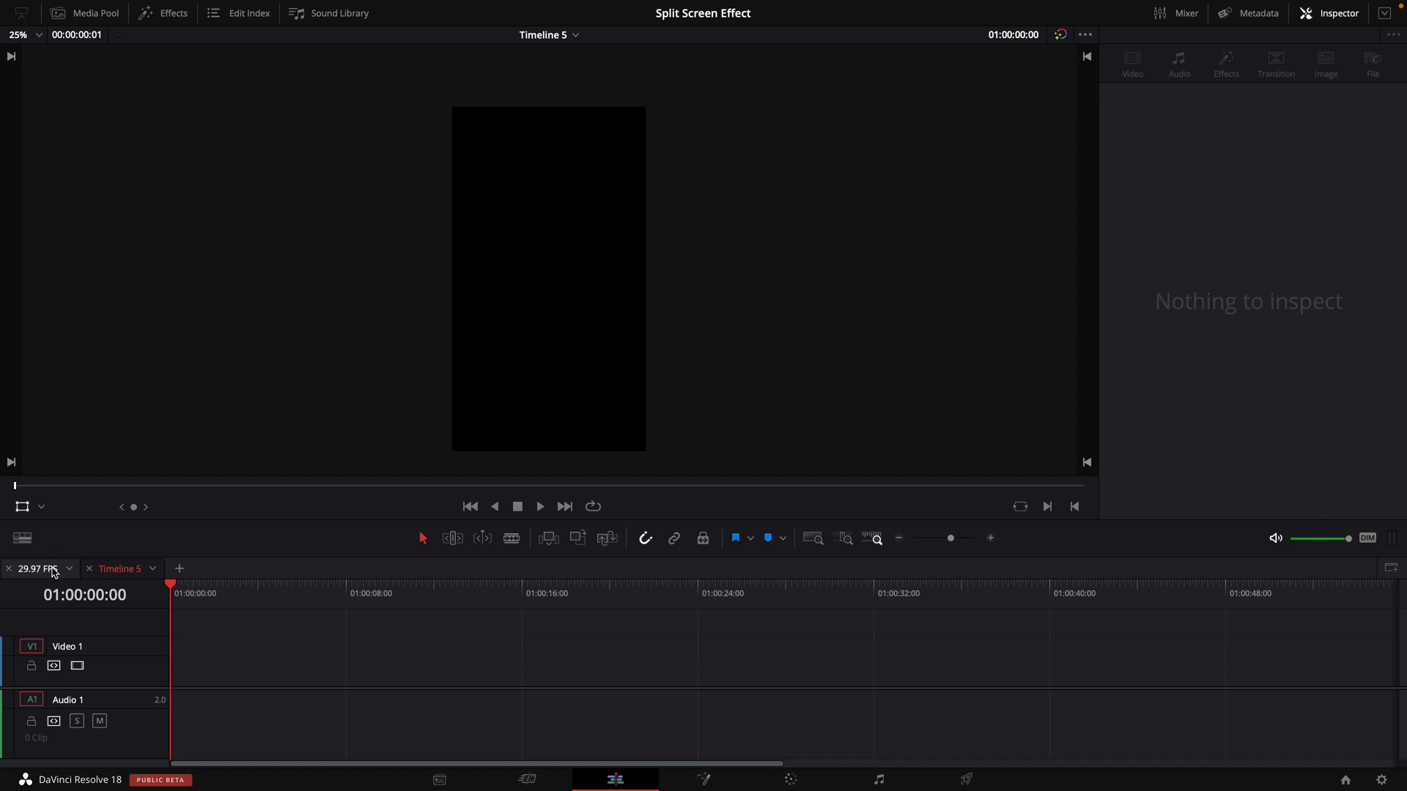
click(38, 570)
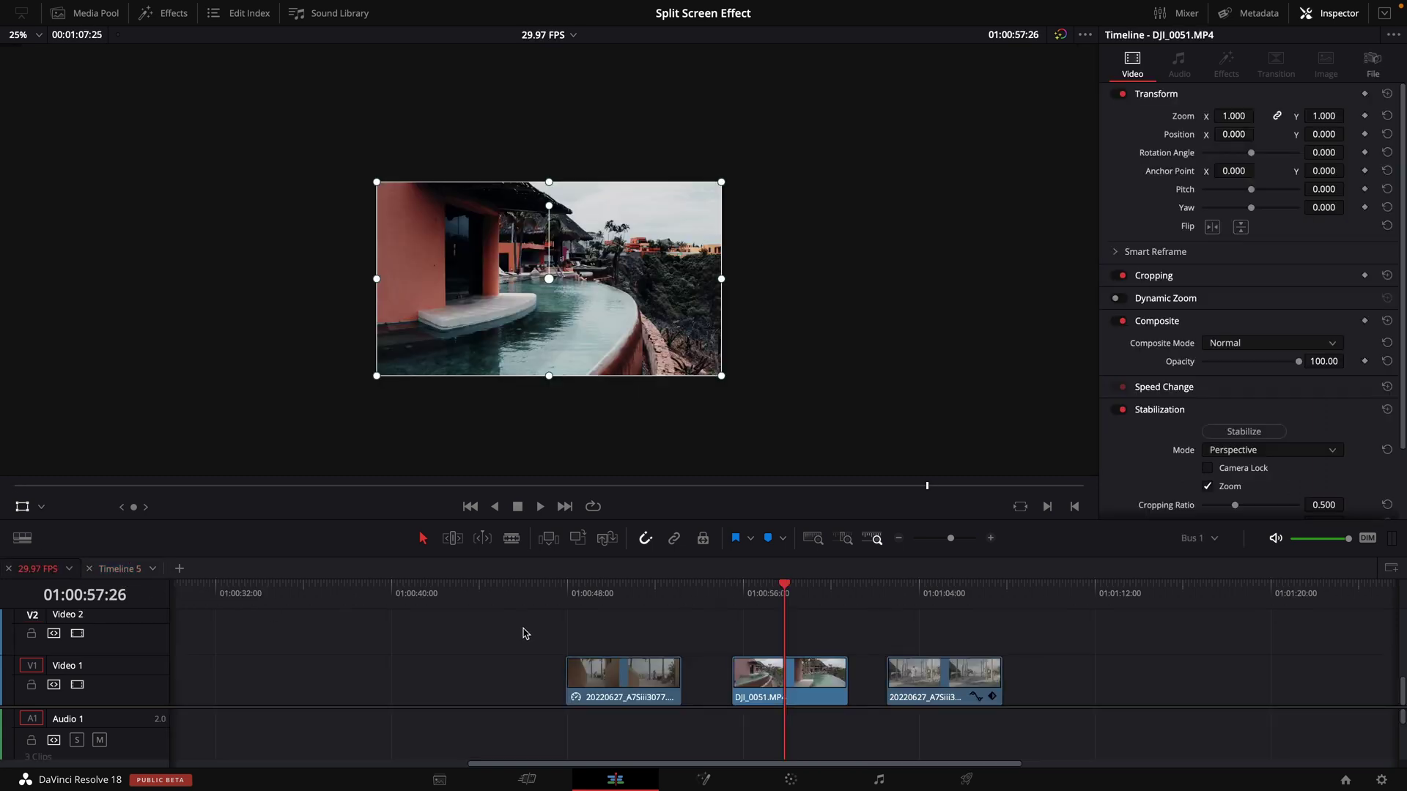
drag(523, 631, 1033, 692)
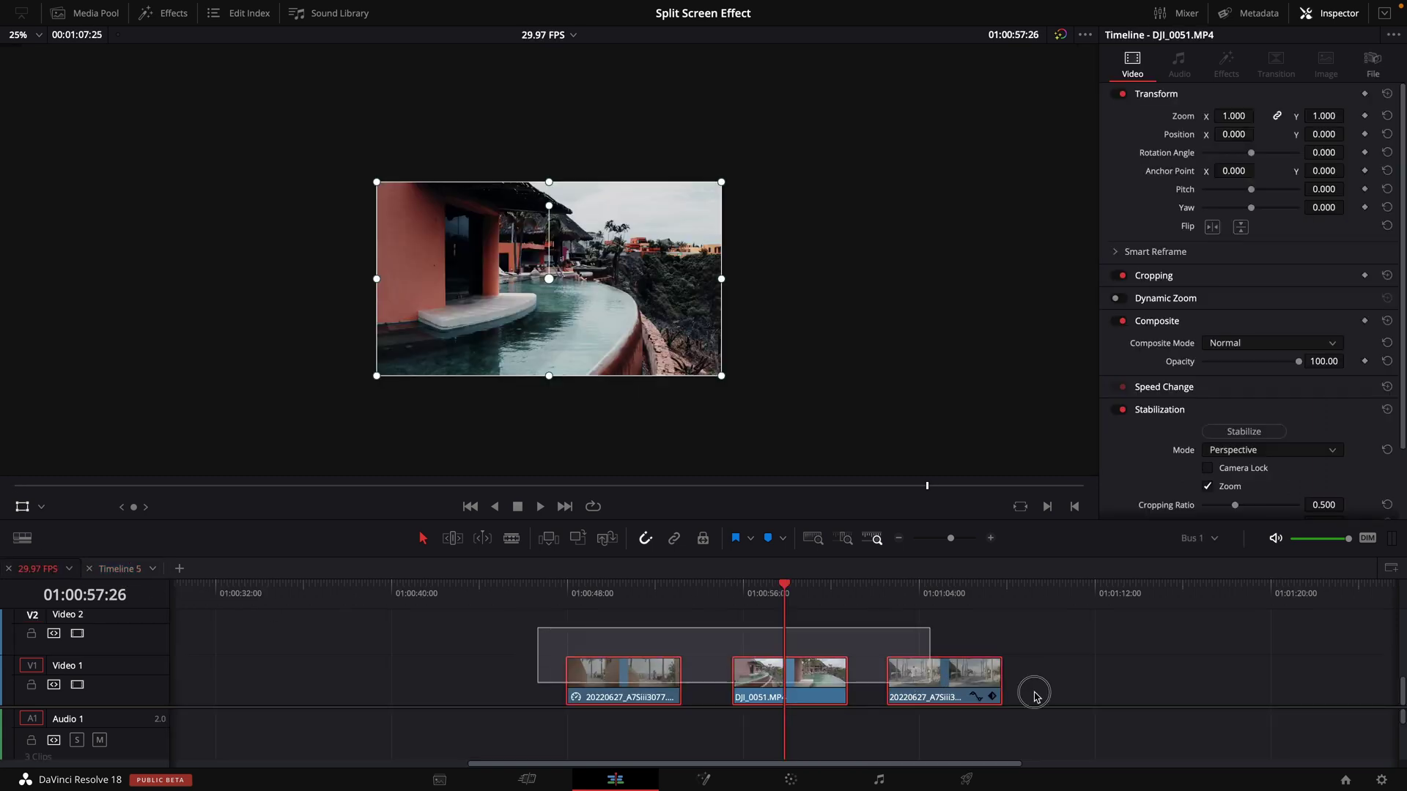
right_click(915, 669)
click(993, 246)
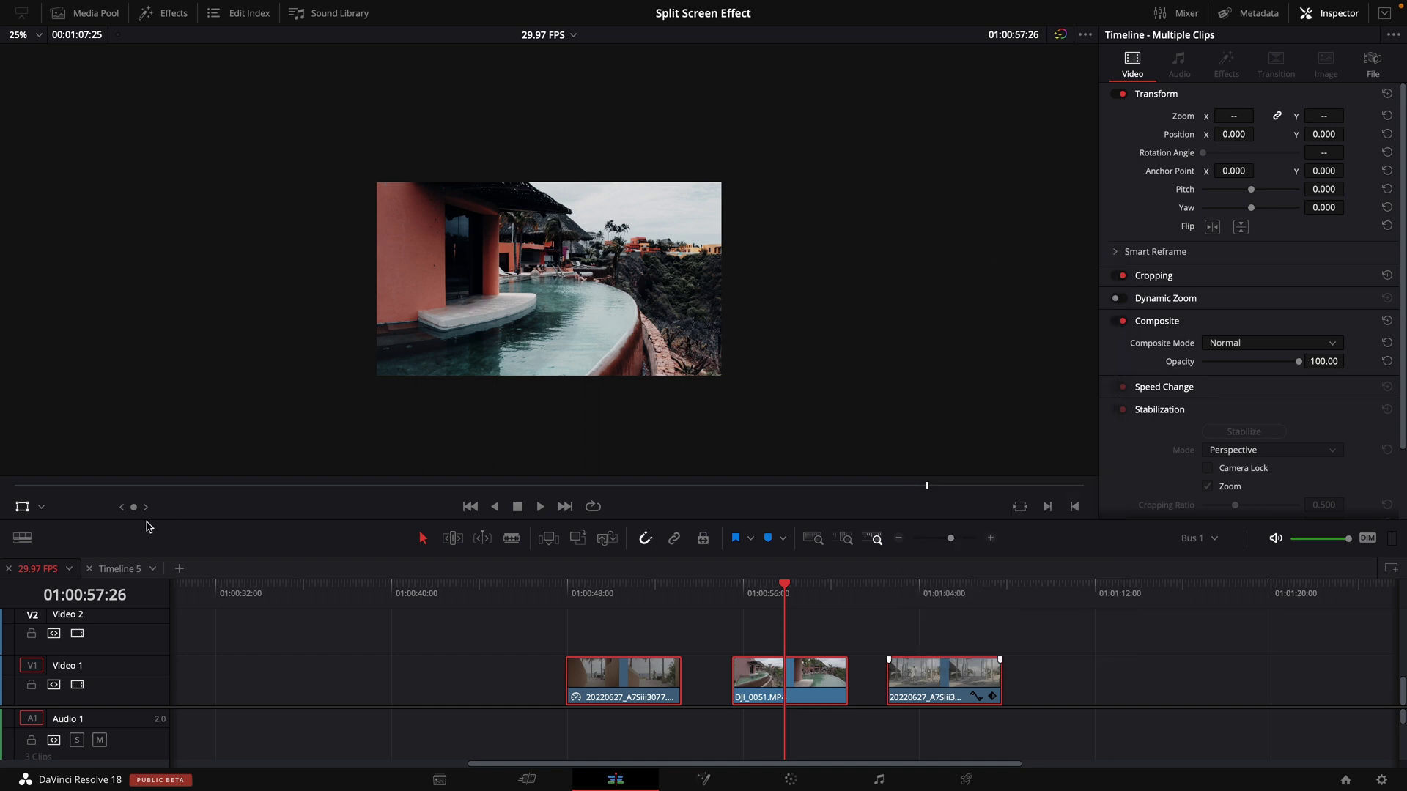
click(129, 574)
key(ctrl+v)
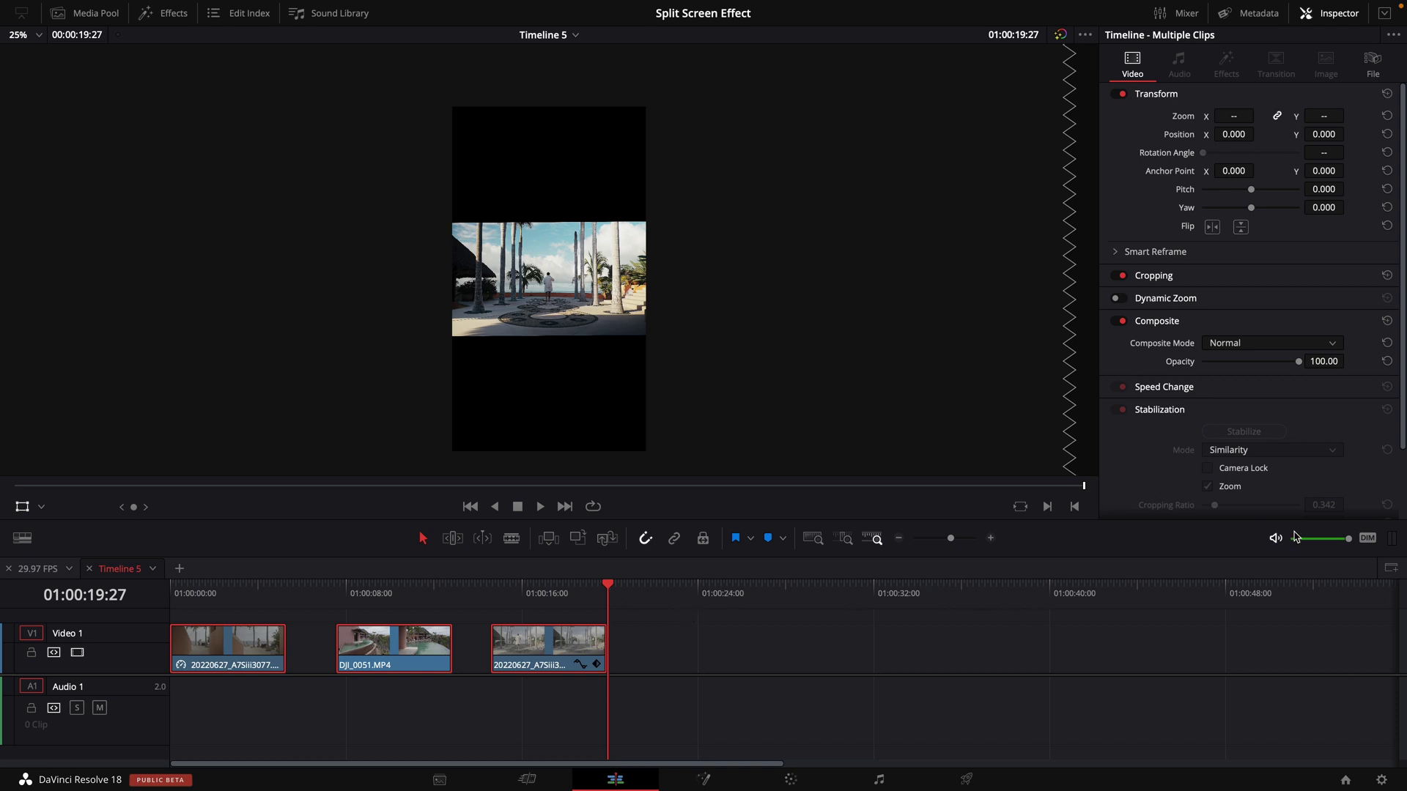
Bring up the Split Video Templetes folder and select Vertical_3_Split_Grid.png.
key(super+Tab)
drag(717, 182, 469, 182)
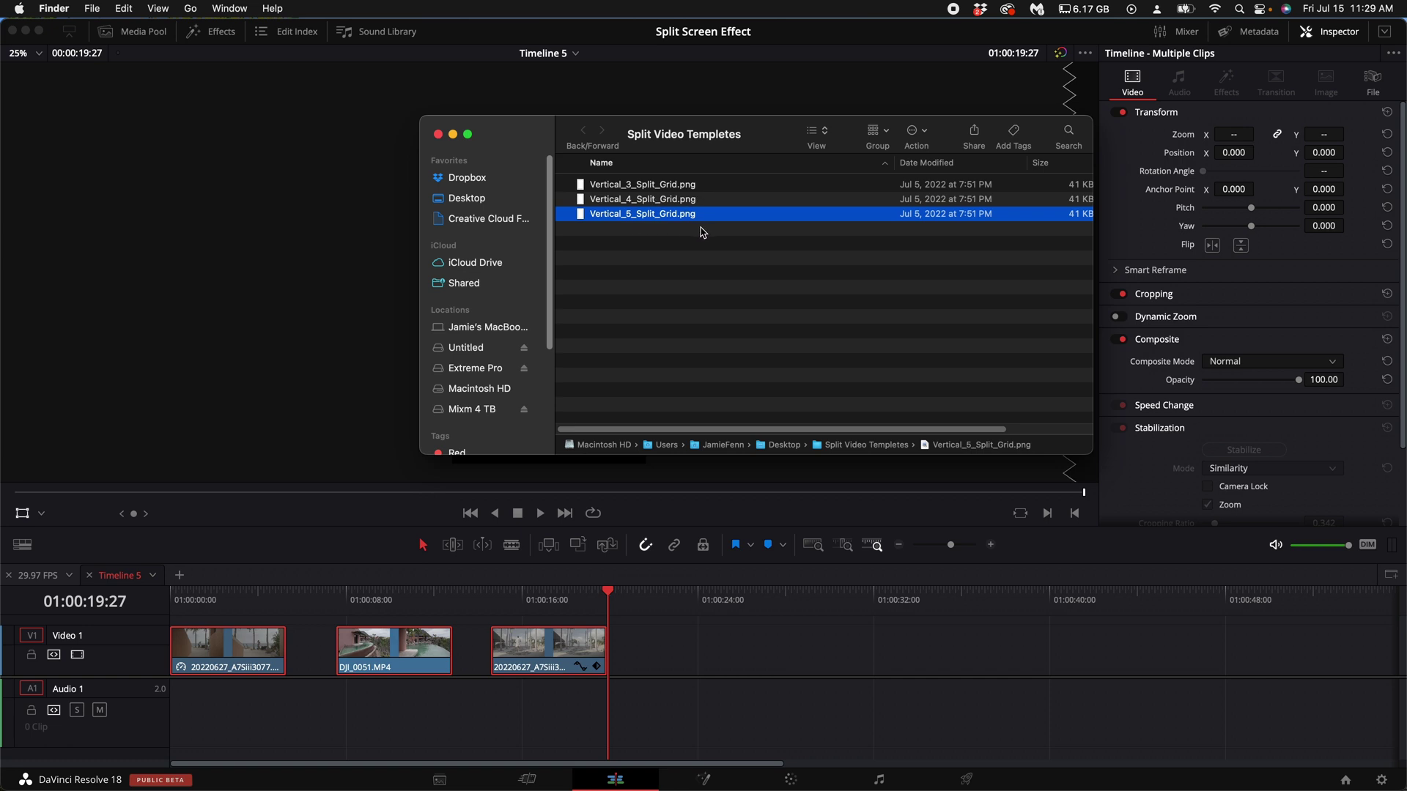
click(647, 185)
Drag Vertical_3_Split_Grid.png onto a new top track at 00:00 and return the playhead to the start.
drag(659, 187, 658, 653)
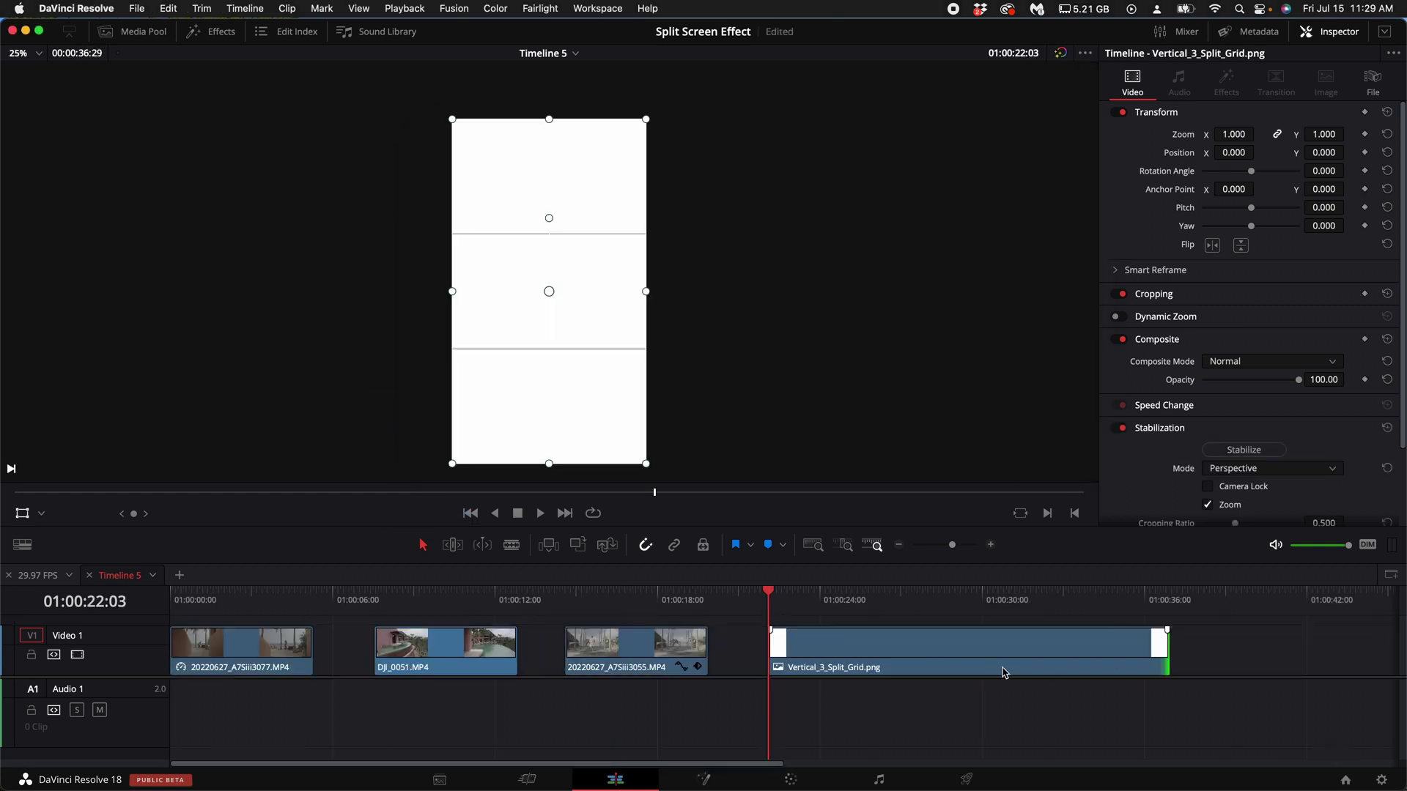
drag(943, 665, 306, 628)
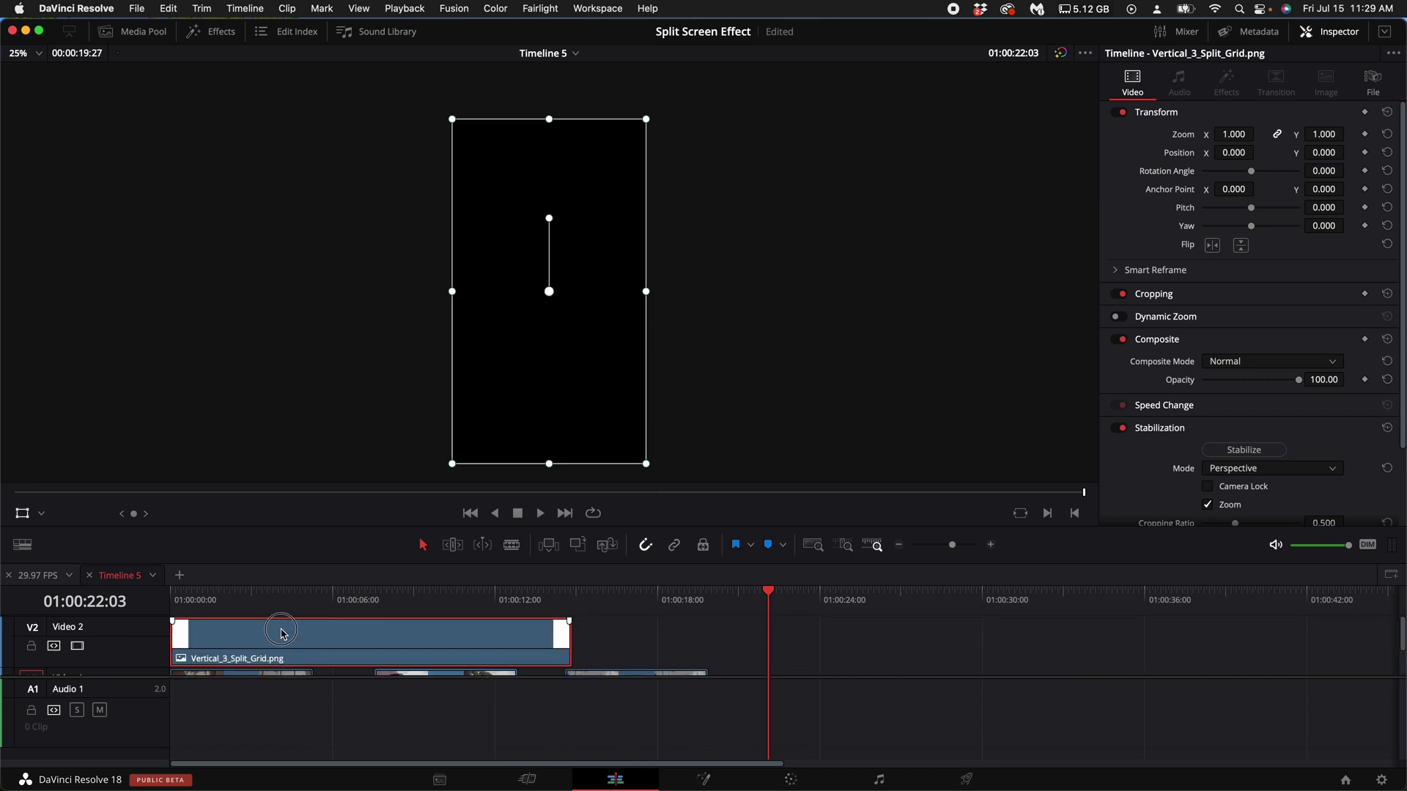
mouse_move(305, 628)
mouse_down()
mouse_move(279, 604)
mouse_move(258, 649)
mouse_up()
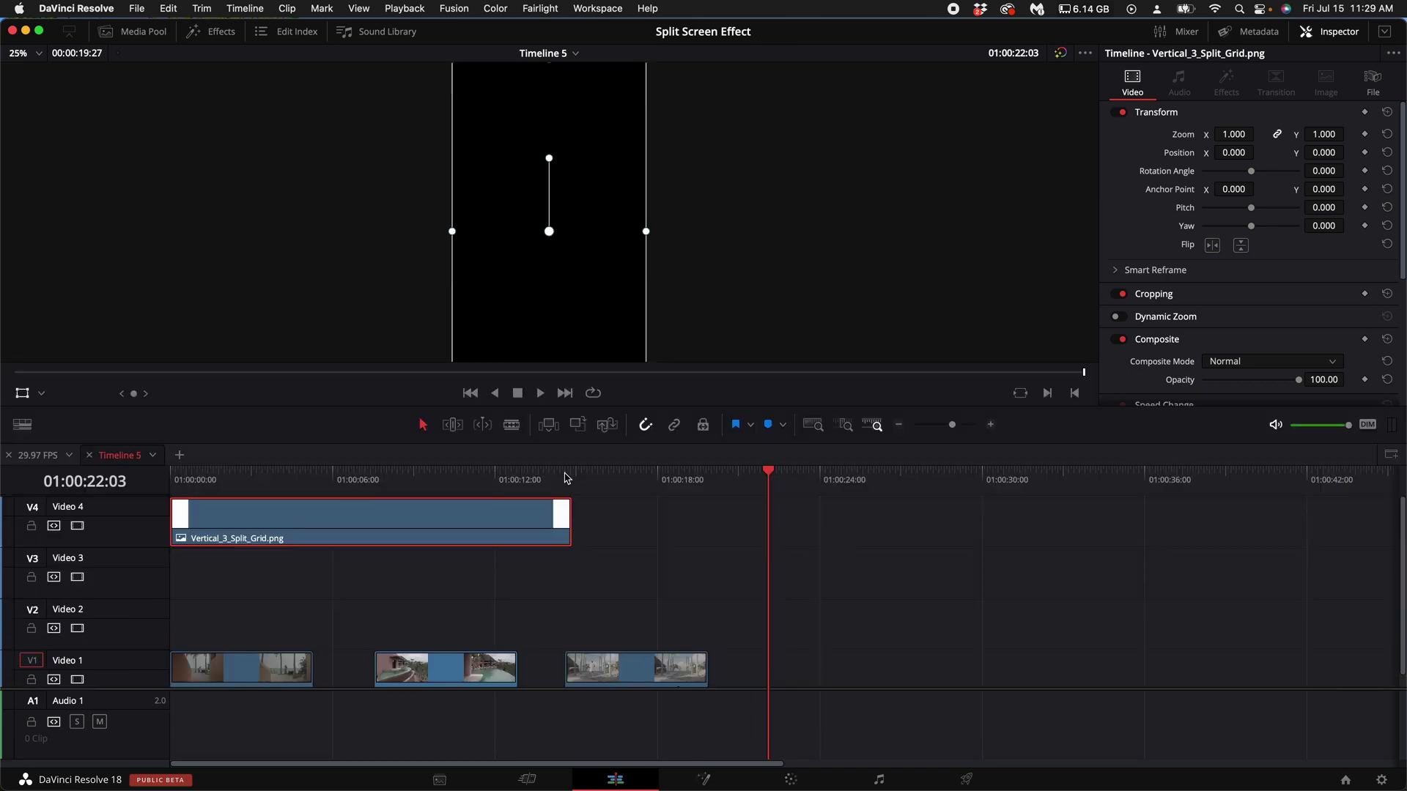
drag(564, 478, 121, 475)
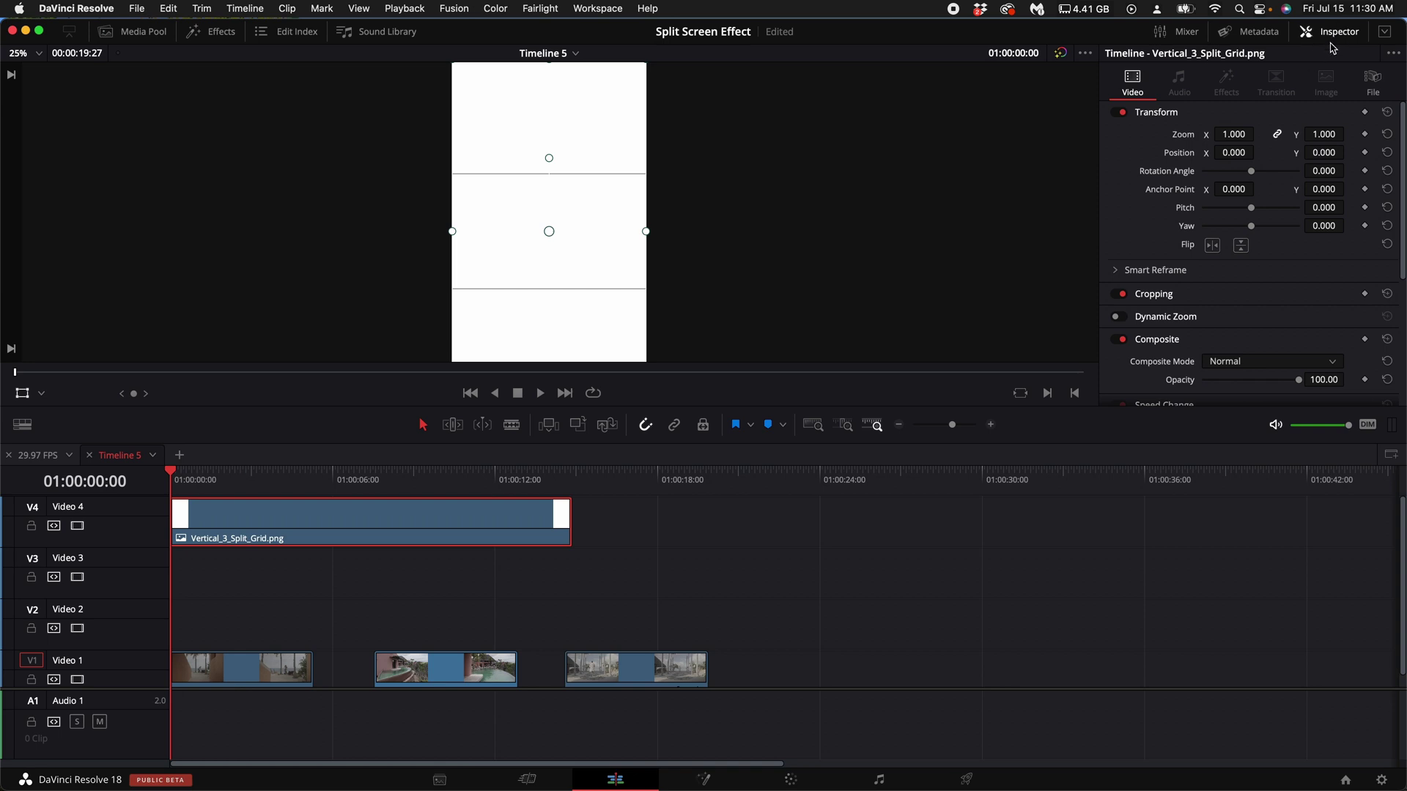
Set the grid template's Composite opacity to about 30 and move the first clip to Video 3.
scroll(1290, 222, down, 3)
scroll(1294, 224, down, 2)
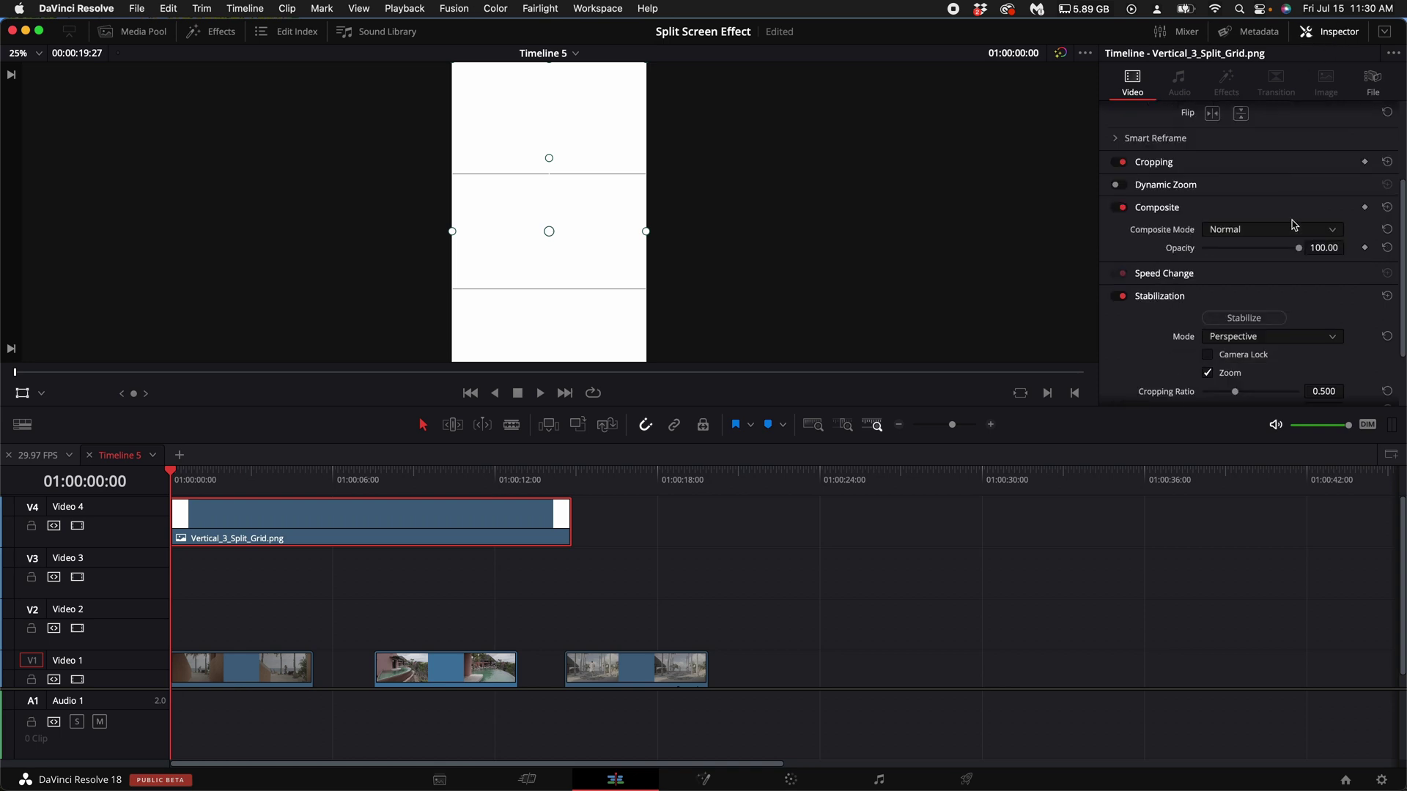
scroll(1238, 315, down, 3)
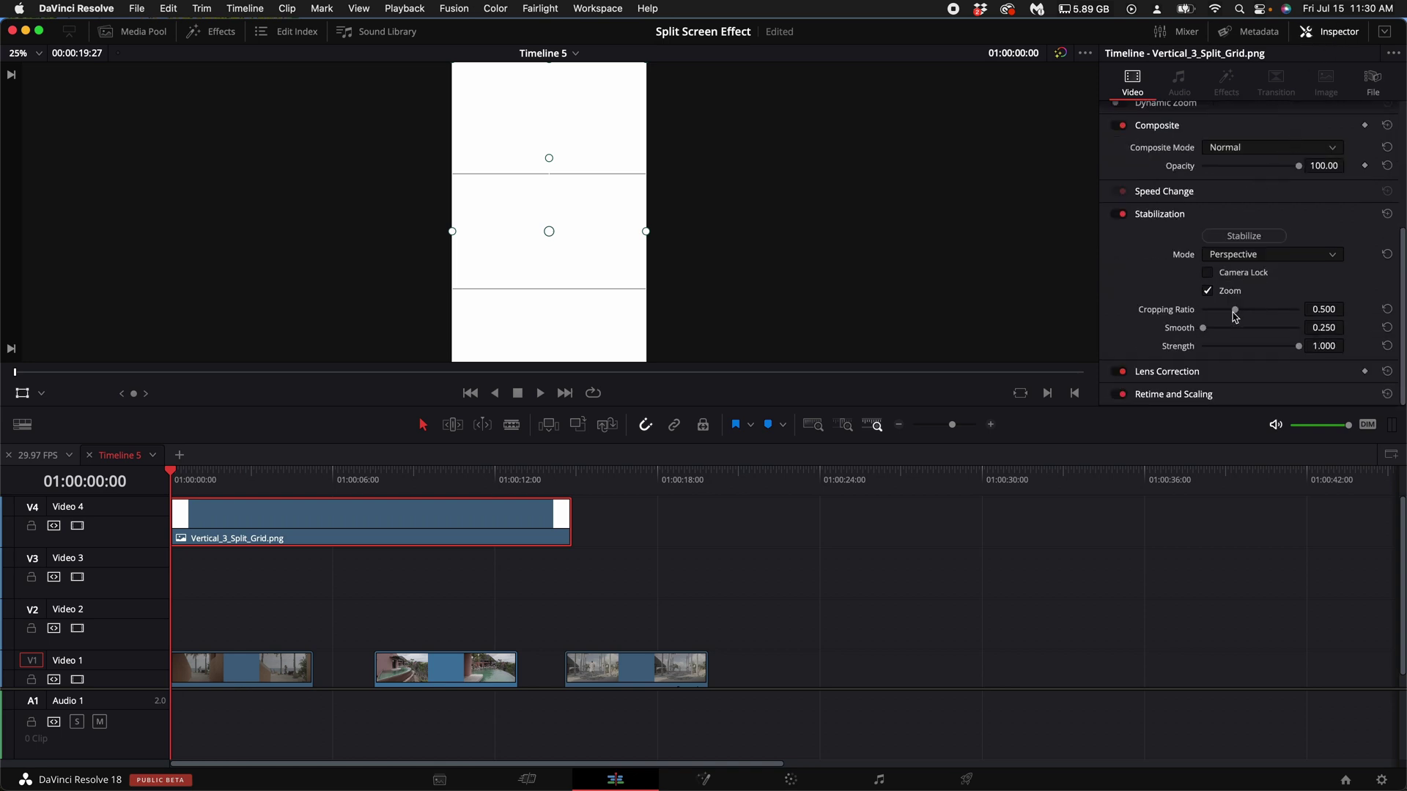
scroll(1236, 317, up, 1)
drag(1299, 212, 1233, 216)
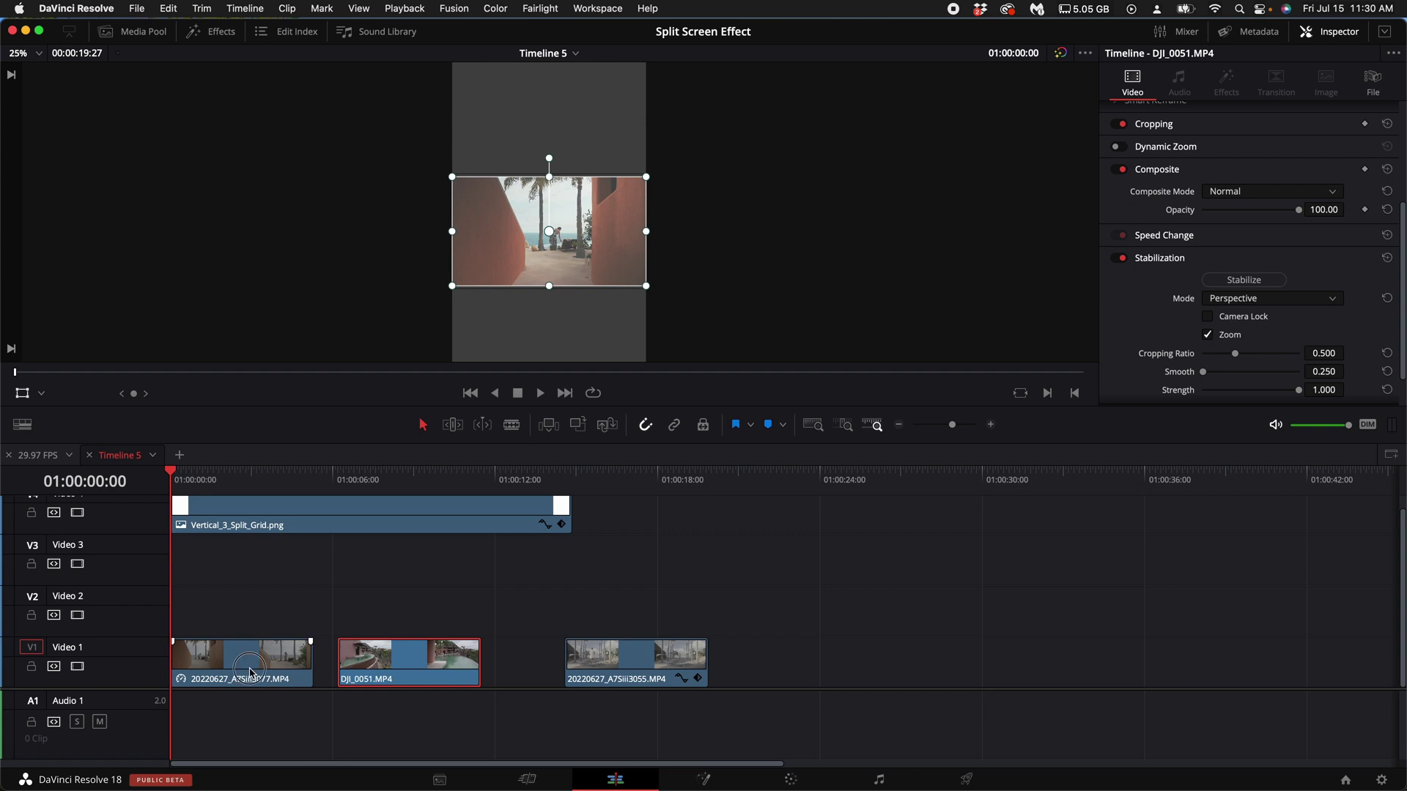
drag(250, 672, 232, 542)
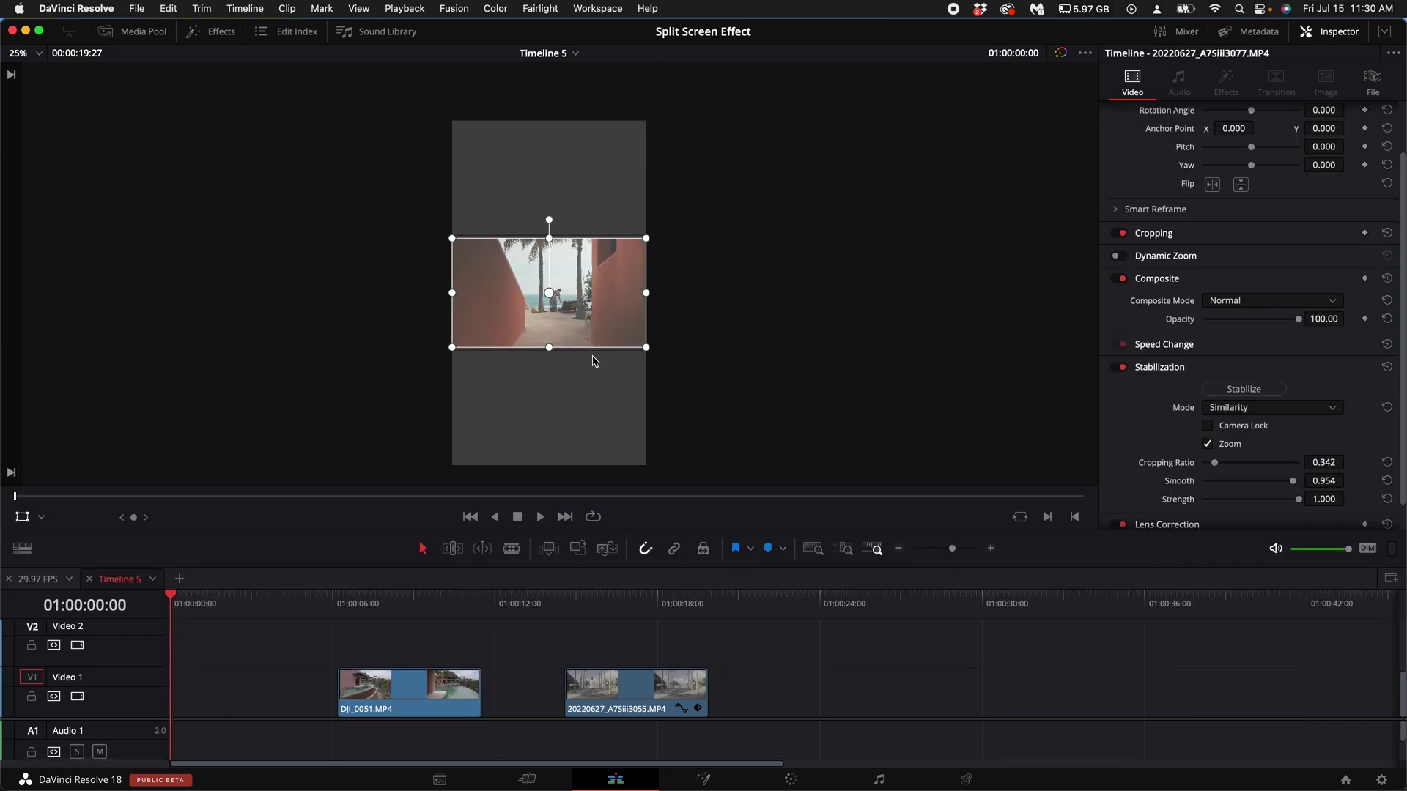
Raise the palm-alley clip's Position Y to about 4096 so it sits in the top panel.
scroll(572, 305, up, 2)
scroll(573, 305, up, 2)
scroll(572, 304, up, 2)
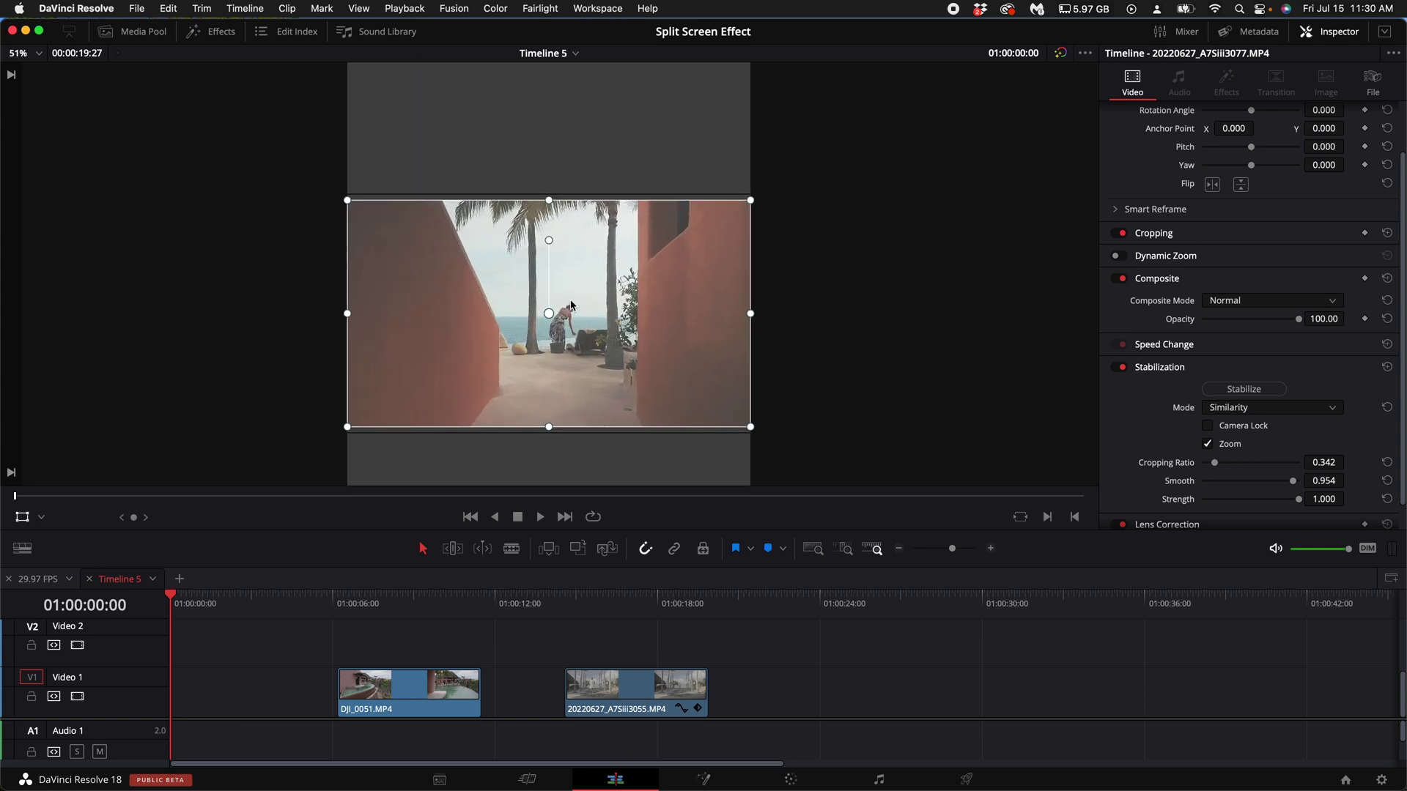
scroll(572, 305, up, 1)
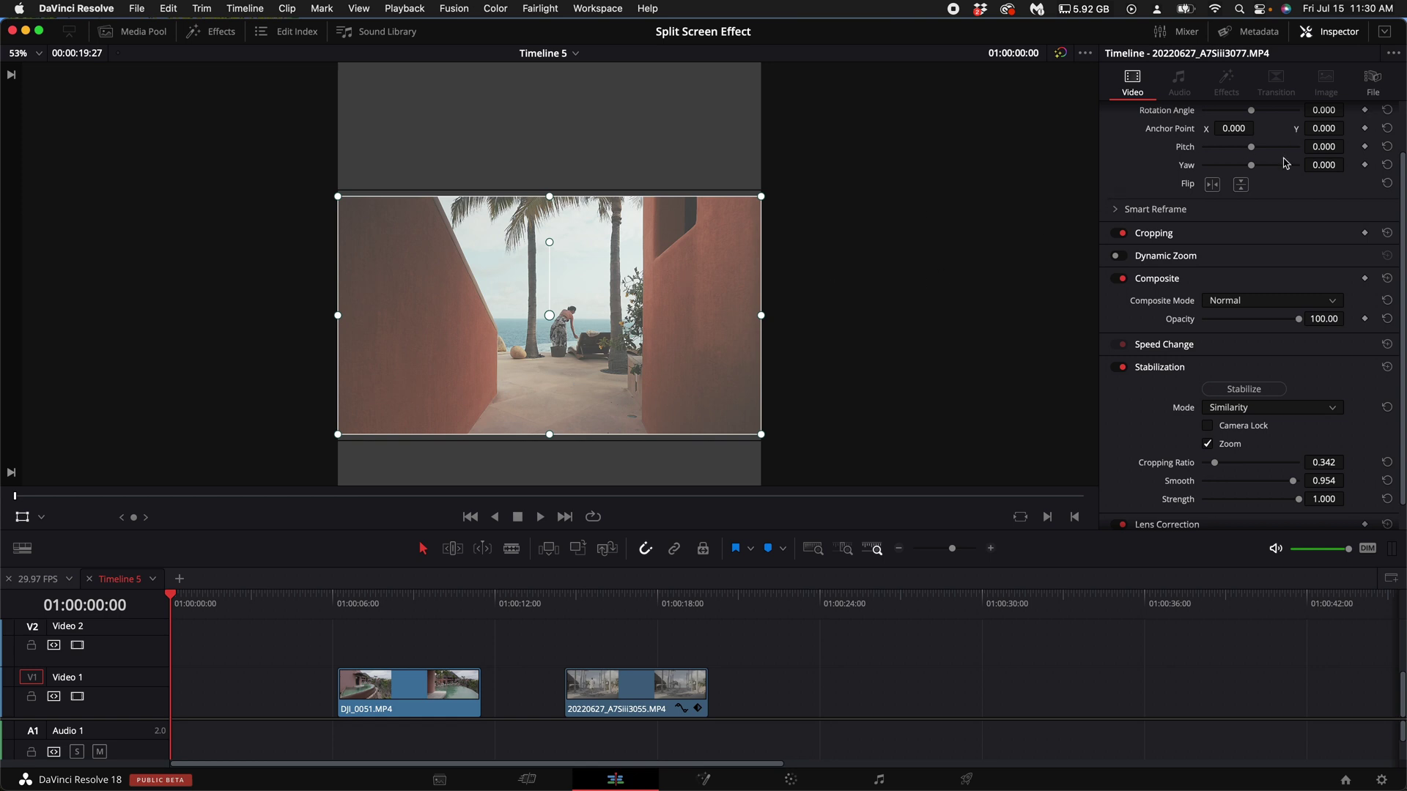
scroll(1284, 163, up, 3)
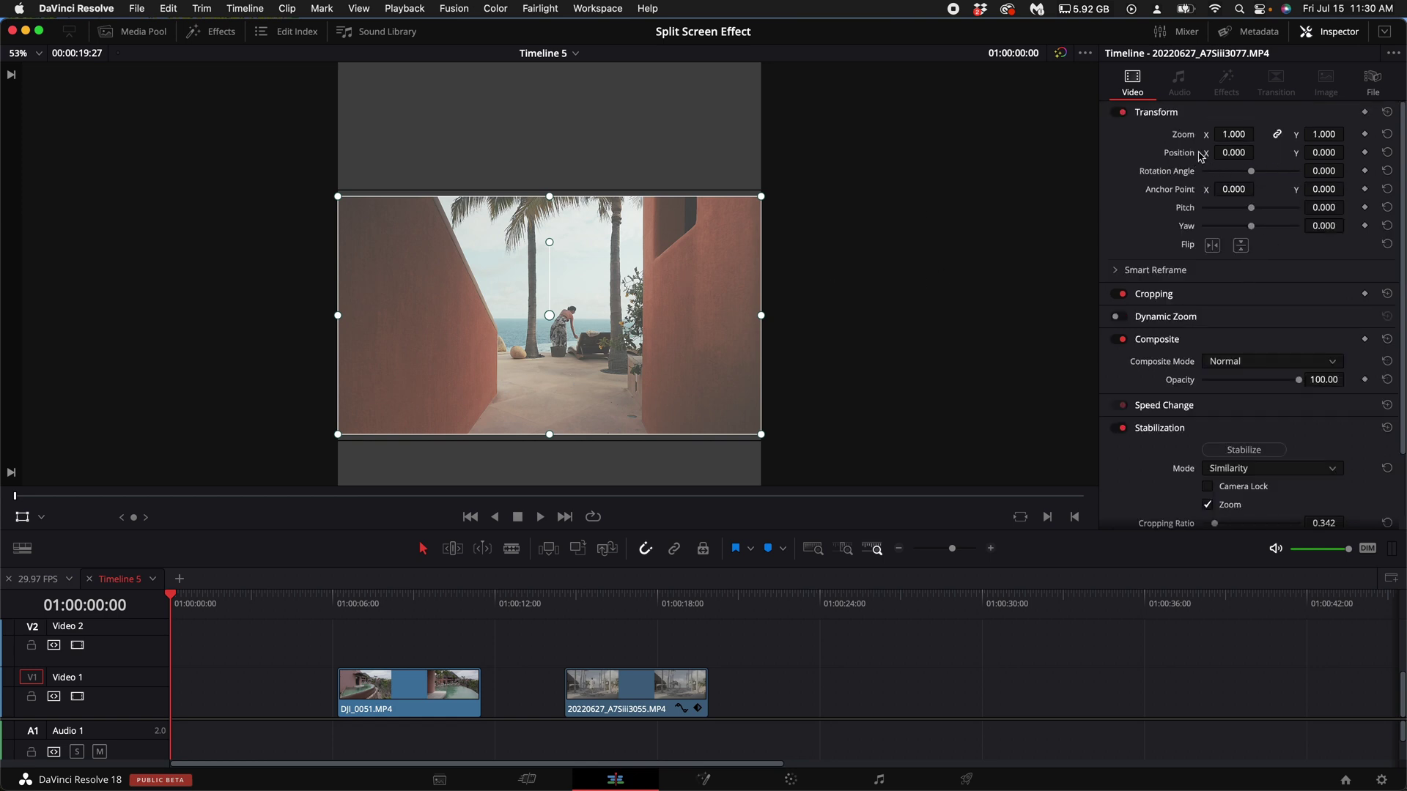
drag(1319, 154, 1348, 152)
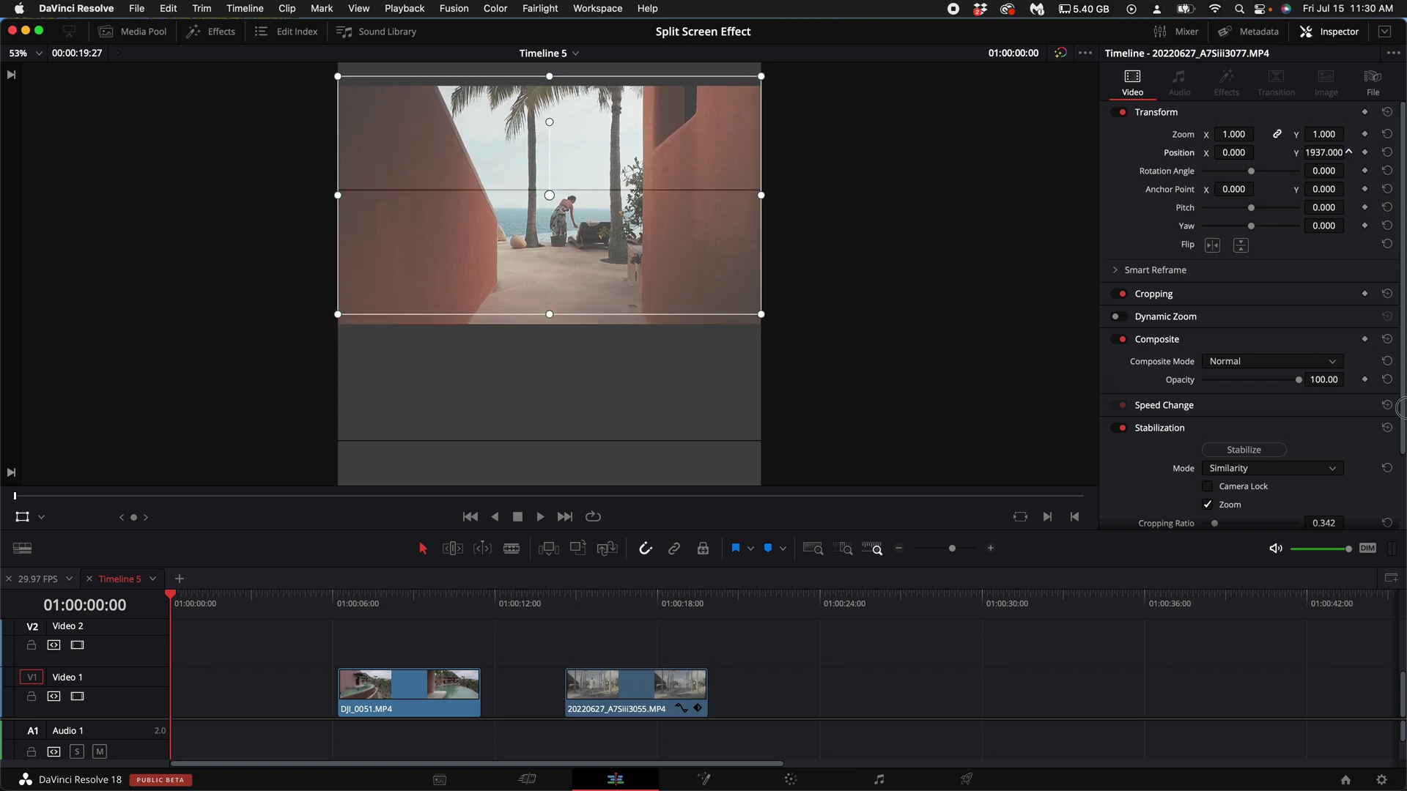
drag(1076, 446, 702, 395)
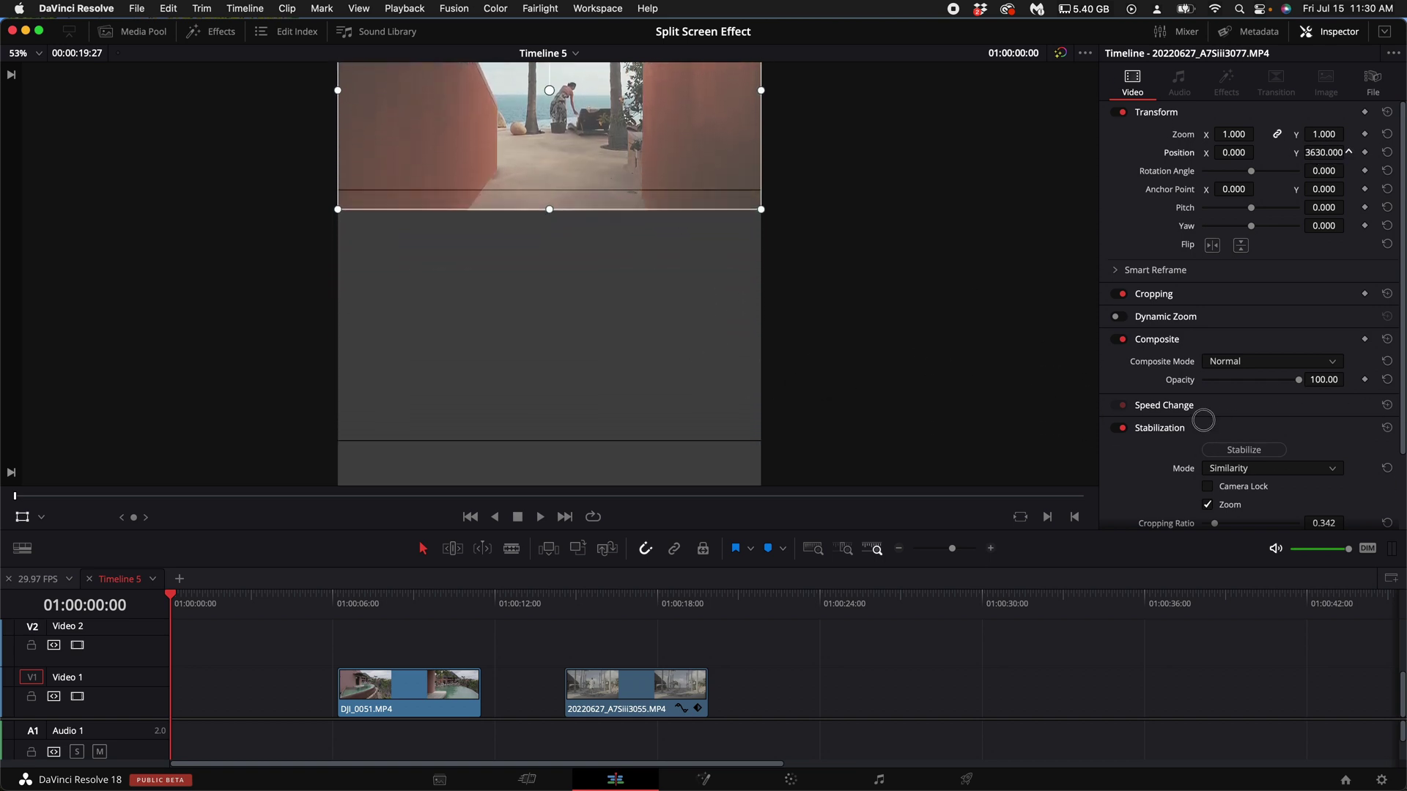
drag(702, 395, 625, 193)
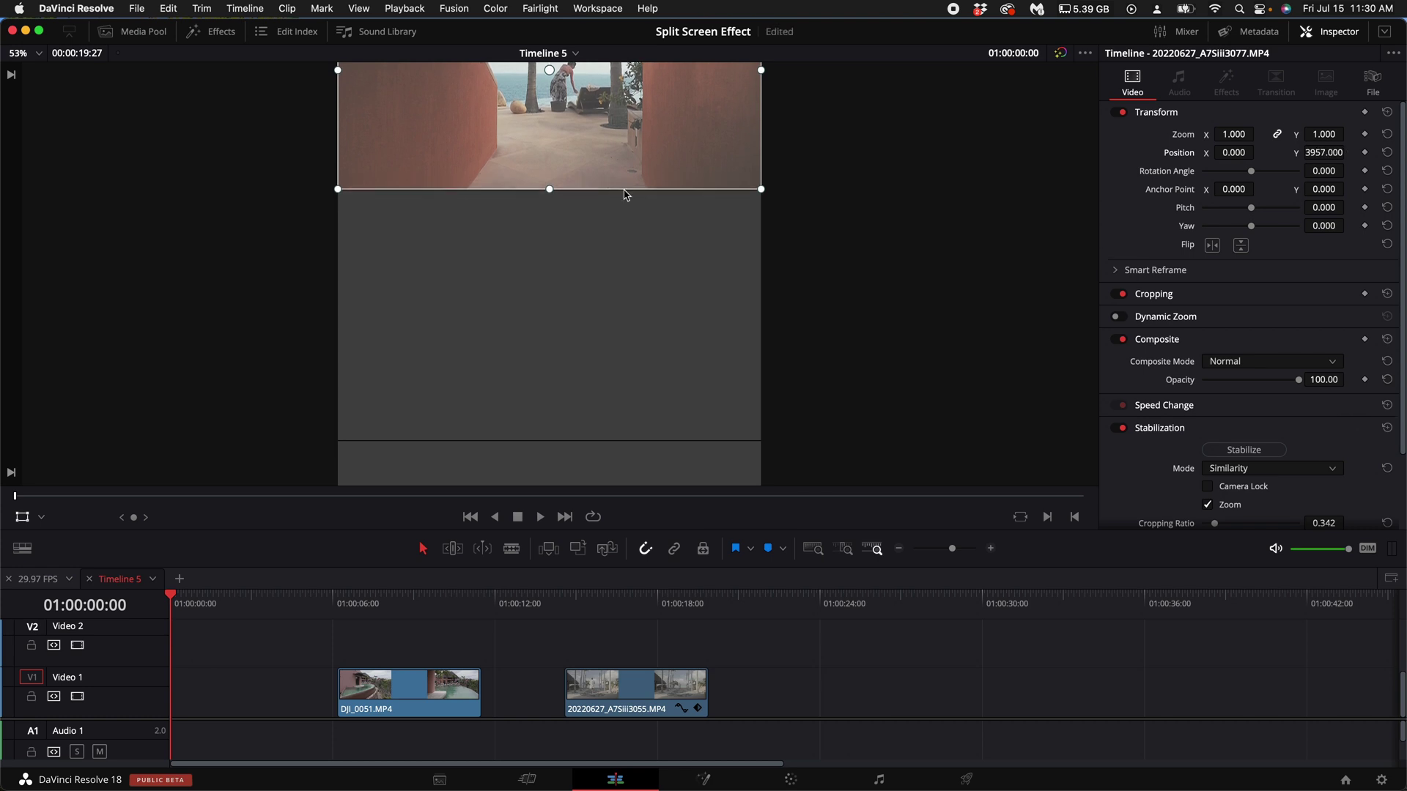
Zoom the palm-alley clip to 1.08 to fill the panel width, checking edges, then fit the viewer.
scroll(555, 239, up, 1)
scroll(550, 238, up, 1)
scroll(551, 245, up, 1)
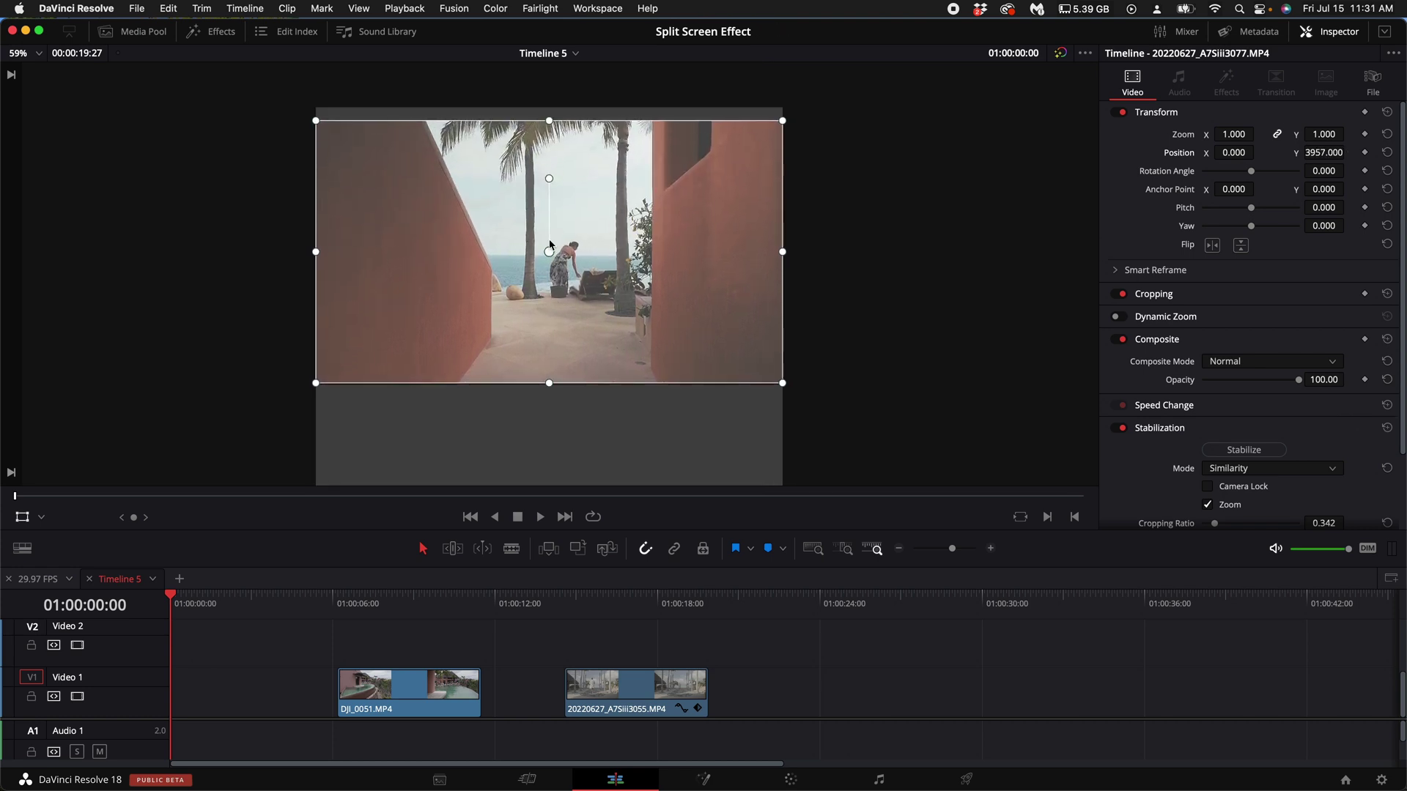
scroll(560, 264, up, 1)
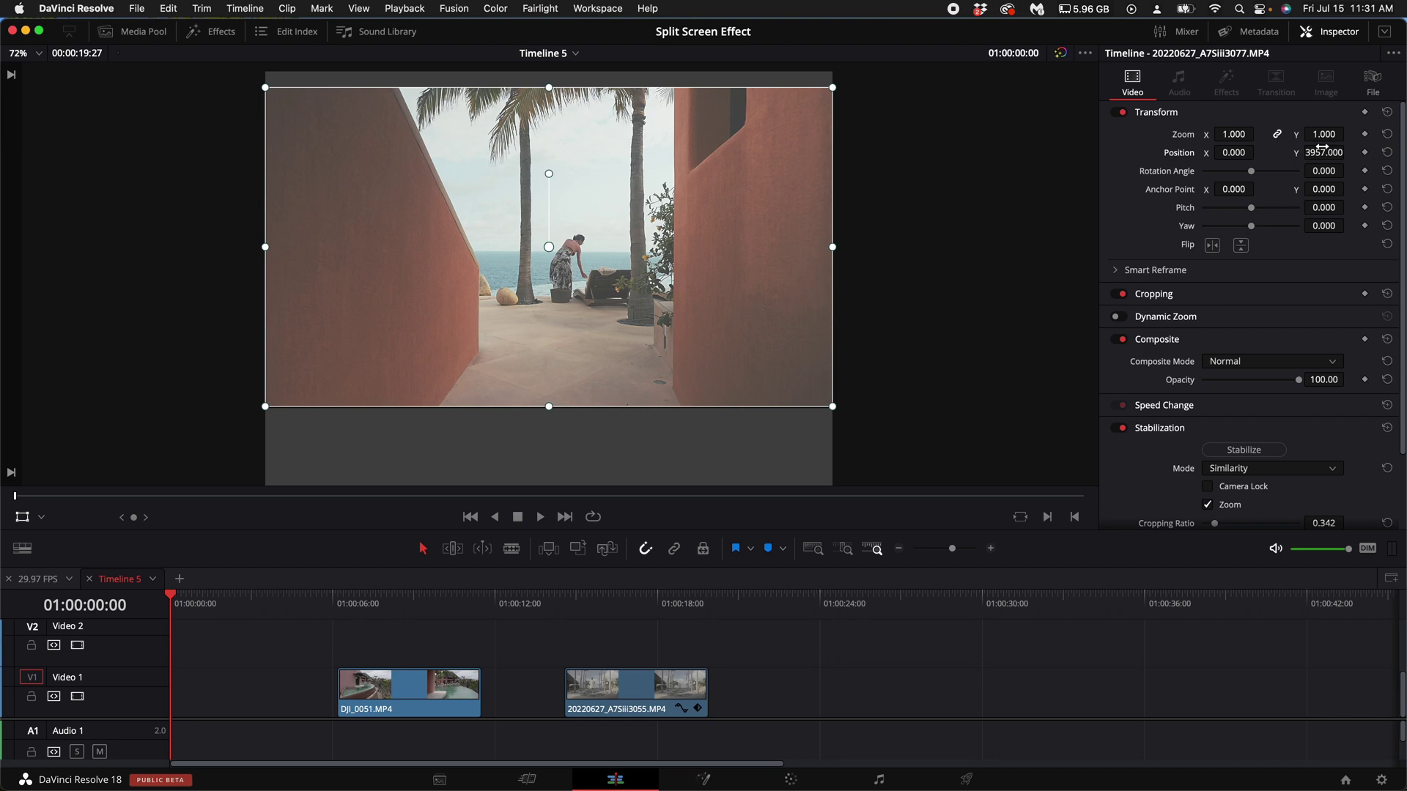
drag(1322, 148, 1321, 148)
scroll(591, 388, up, 1)
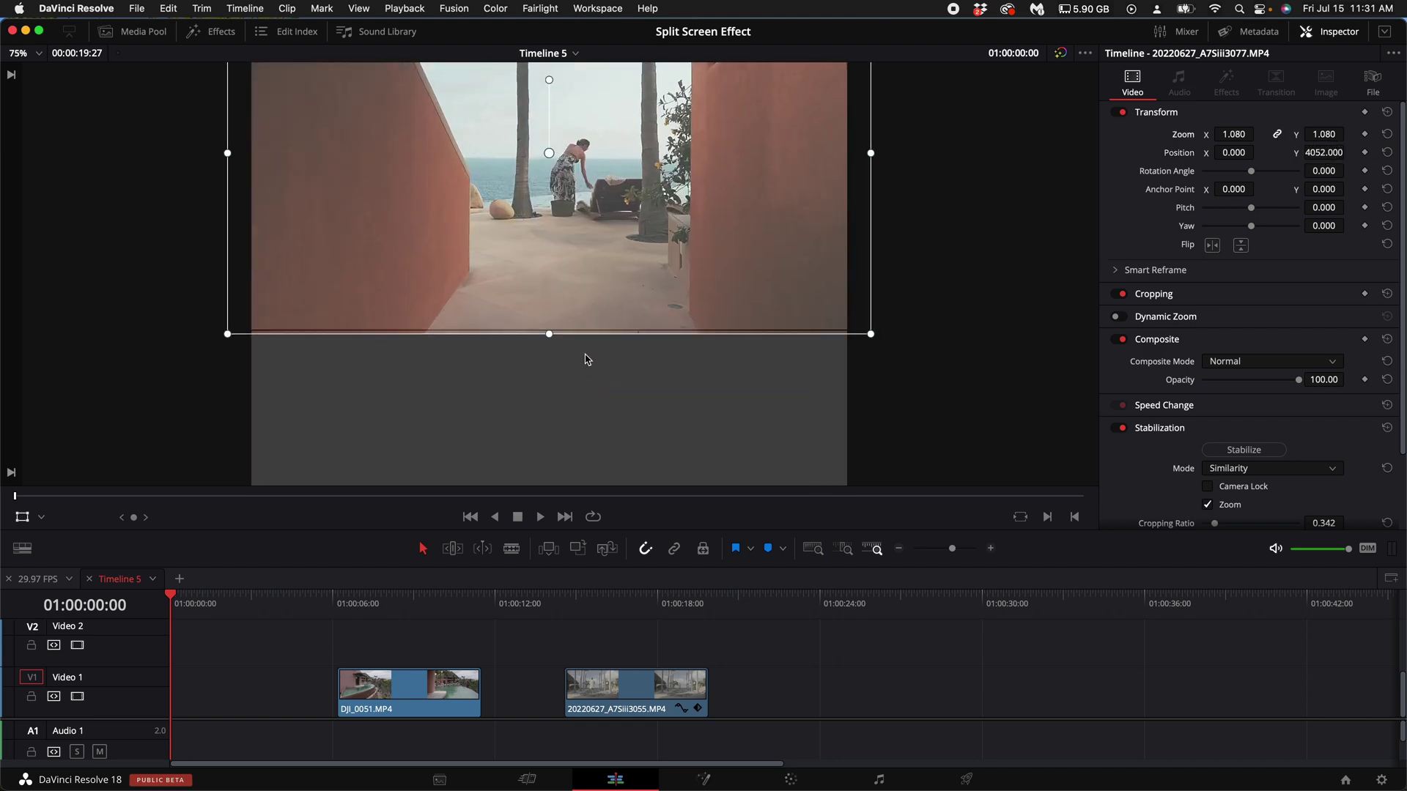
scroll(585, 359, up, 2)
scroll(585, 359, up, 2)
scroll(584, 359, up, 1)
scroll(585, 360, up, 2)
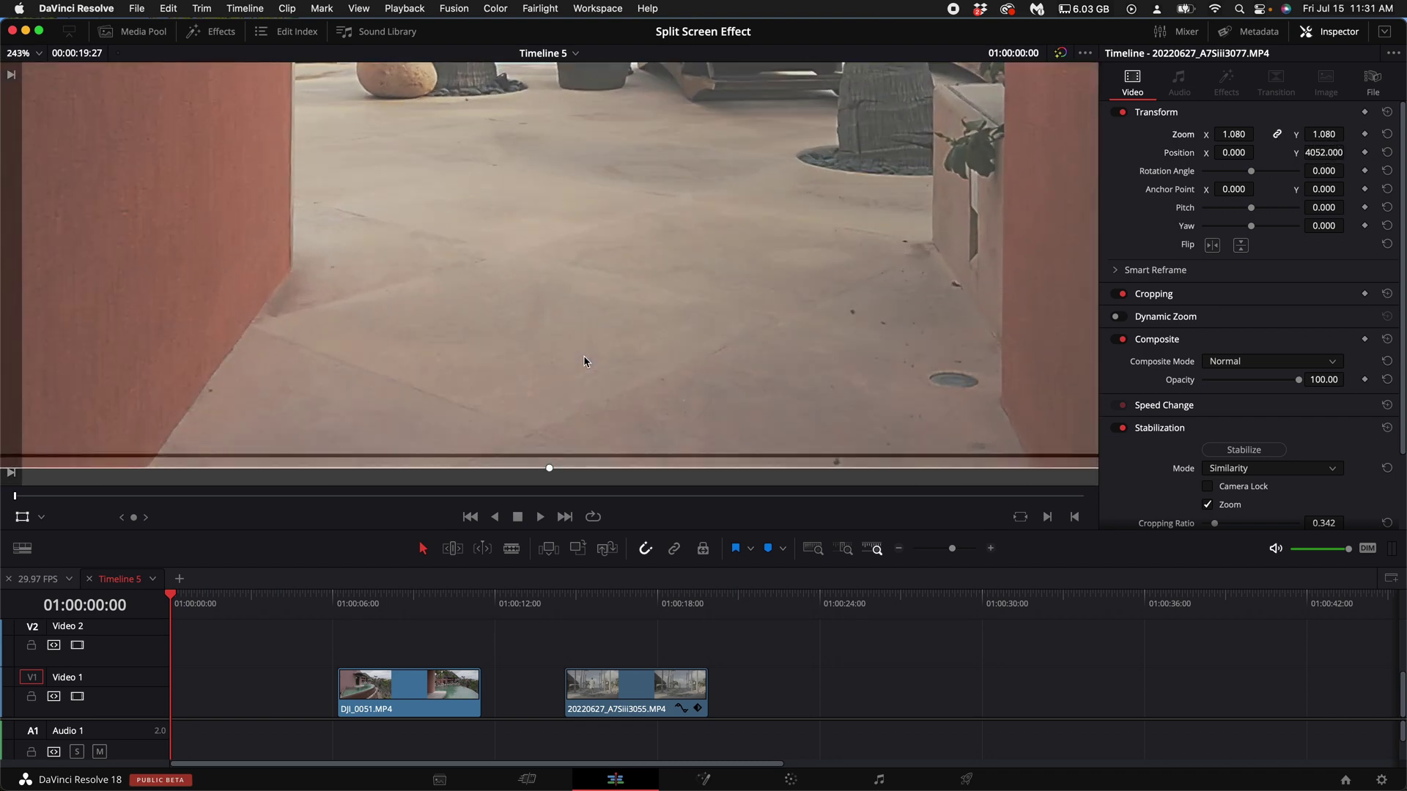
scroll(584, 361, down, 3)
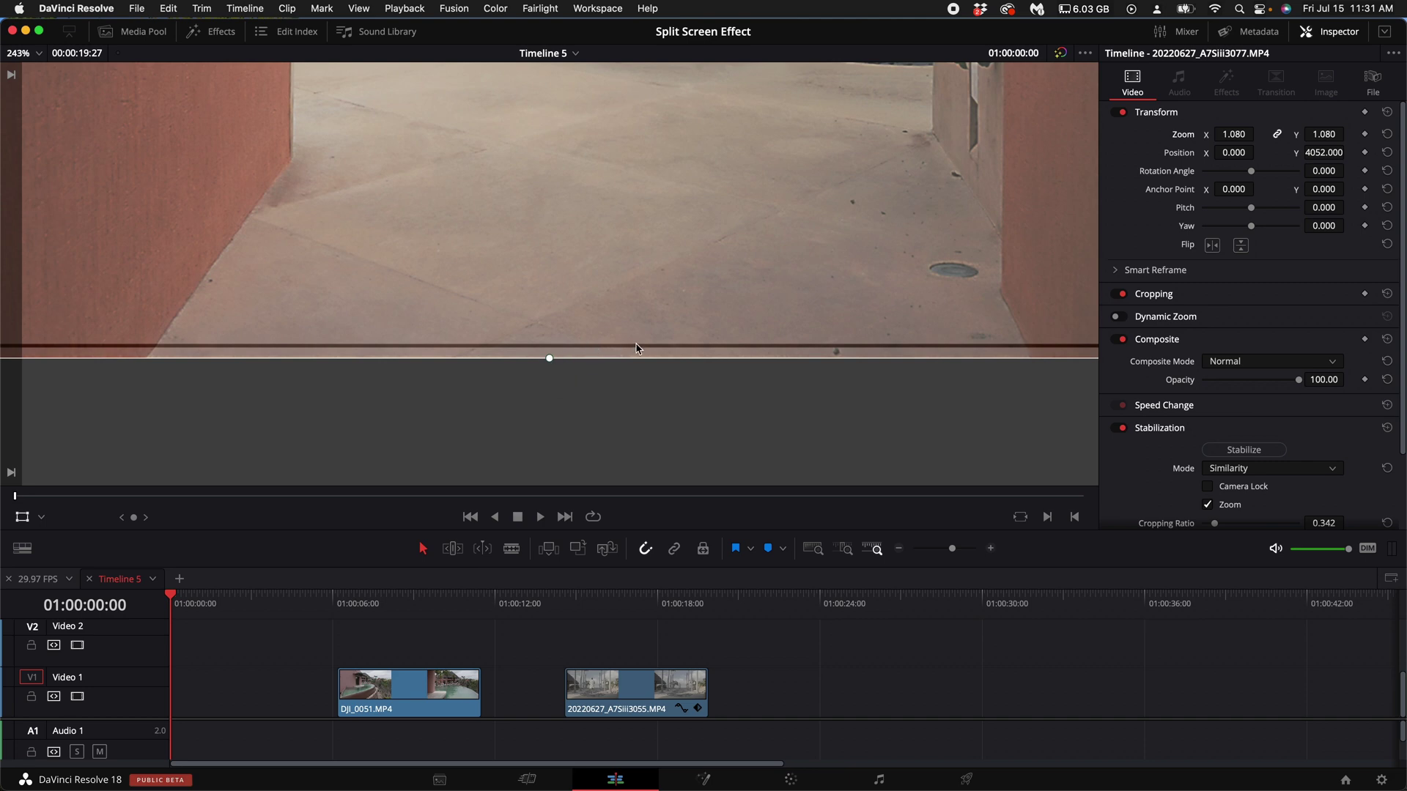
drag(1311, 153, 1350, 151)
scroll(648, 301, up, 2)
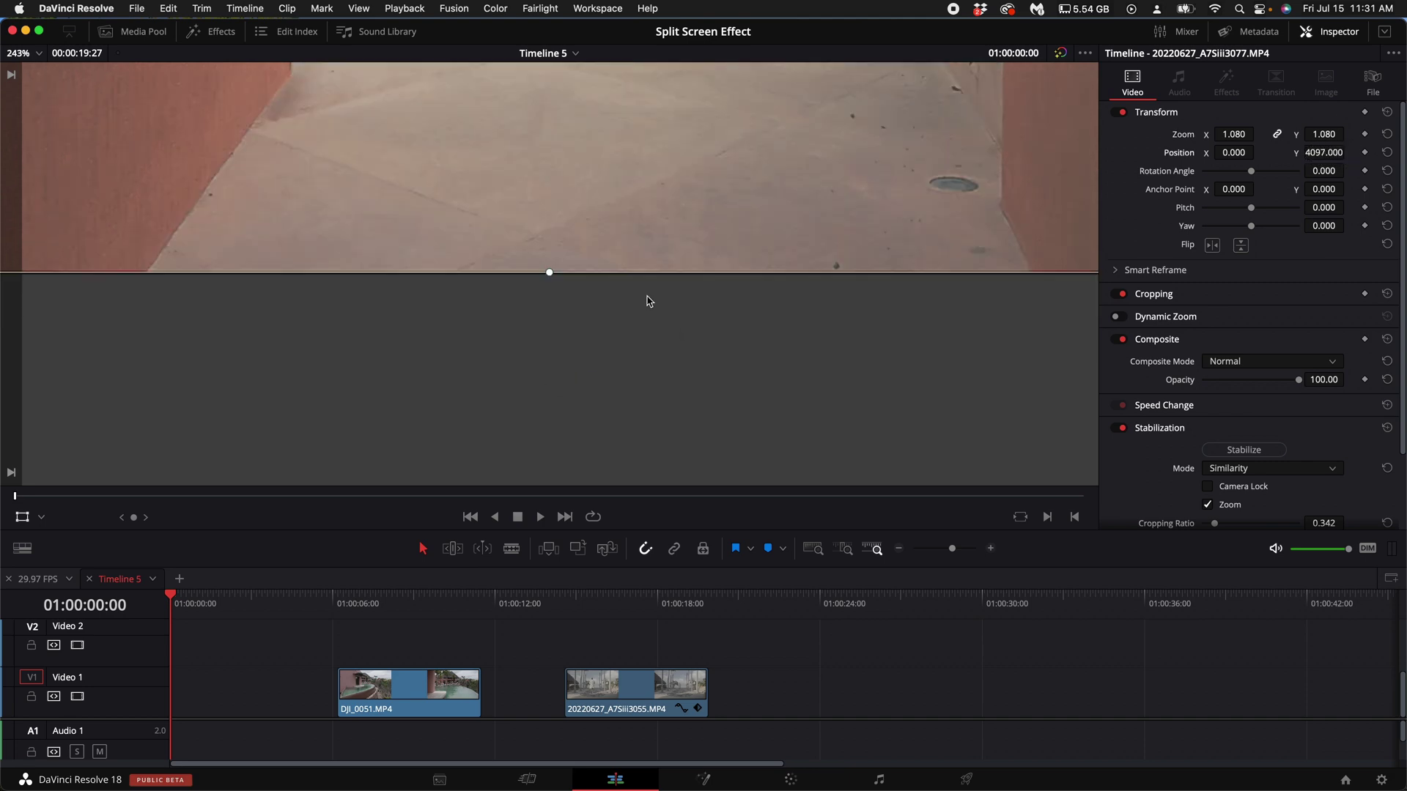
scroll(648, 301, up, 2)
scroll(648, 302, up, 2)
key(shift+z)
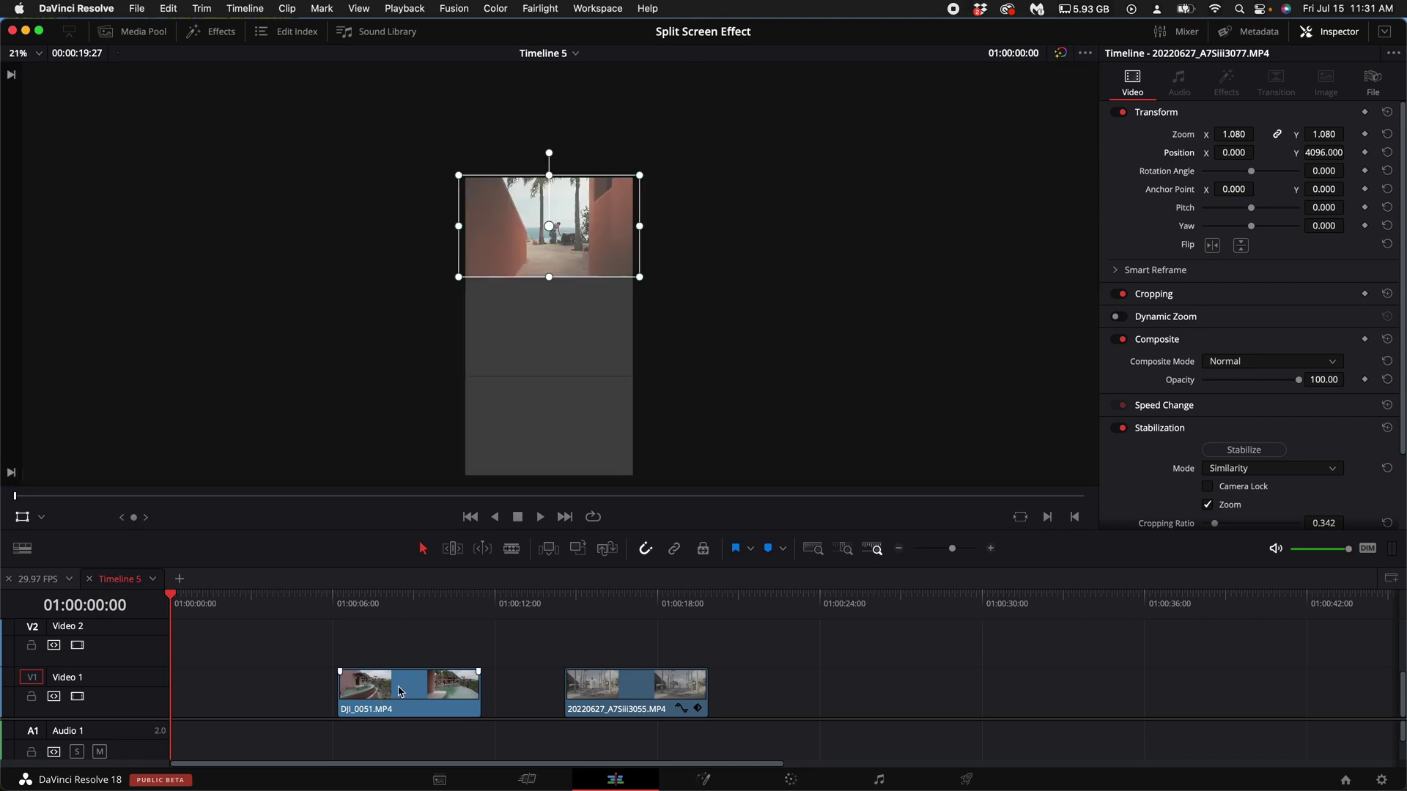
Move the walking-man clip to the start of Video 2, with Zoom 1.06 and Position Y 12.
drag(427, 695, 260, 643)
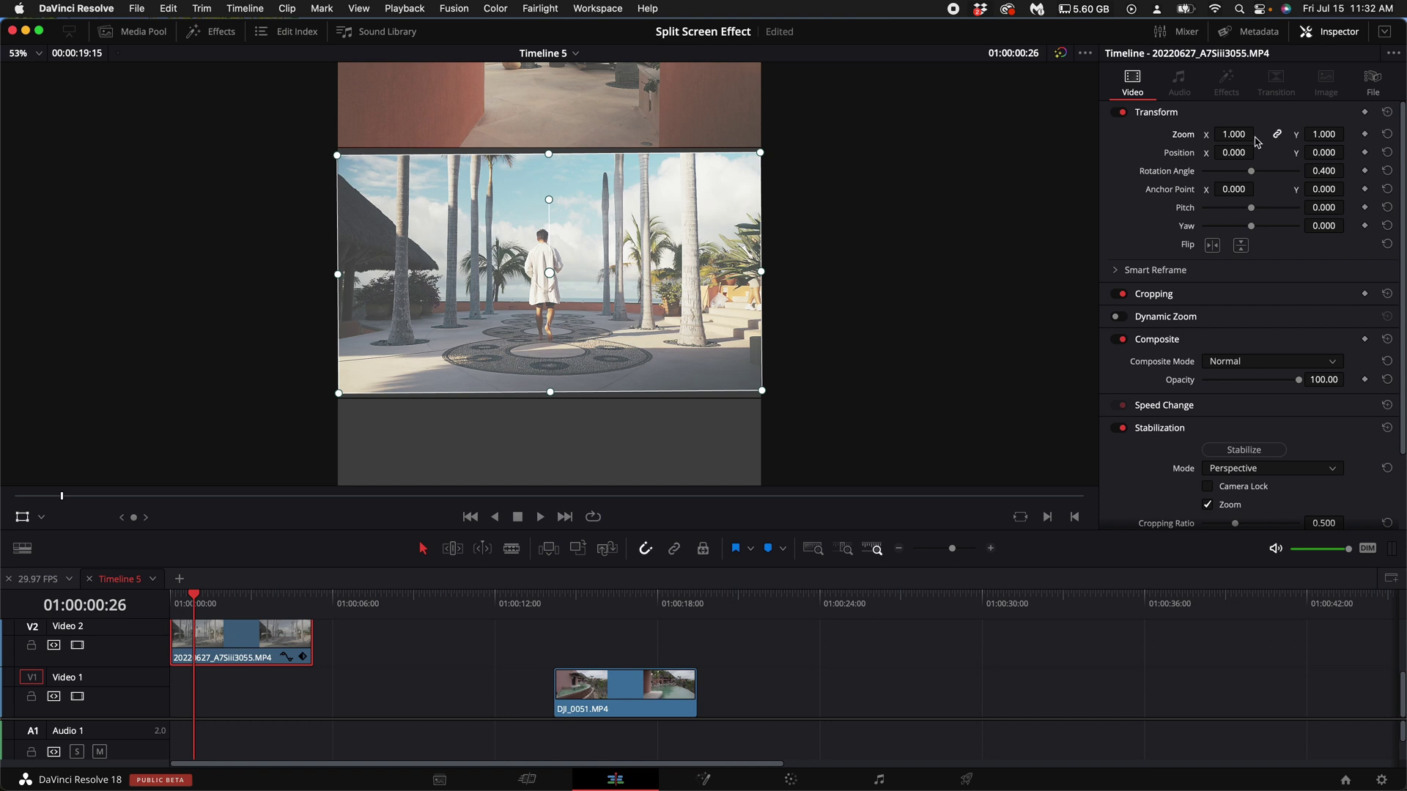
drag(1242, 134, 1252, 134)
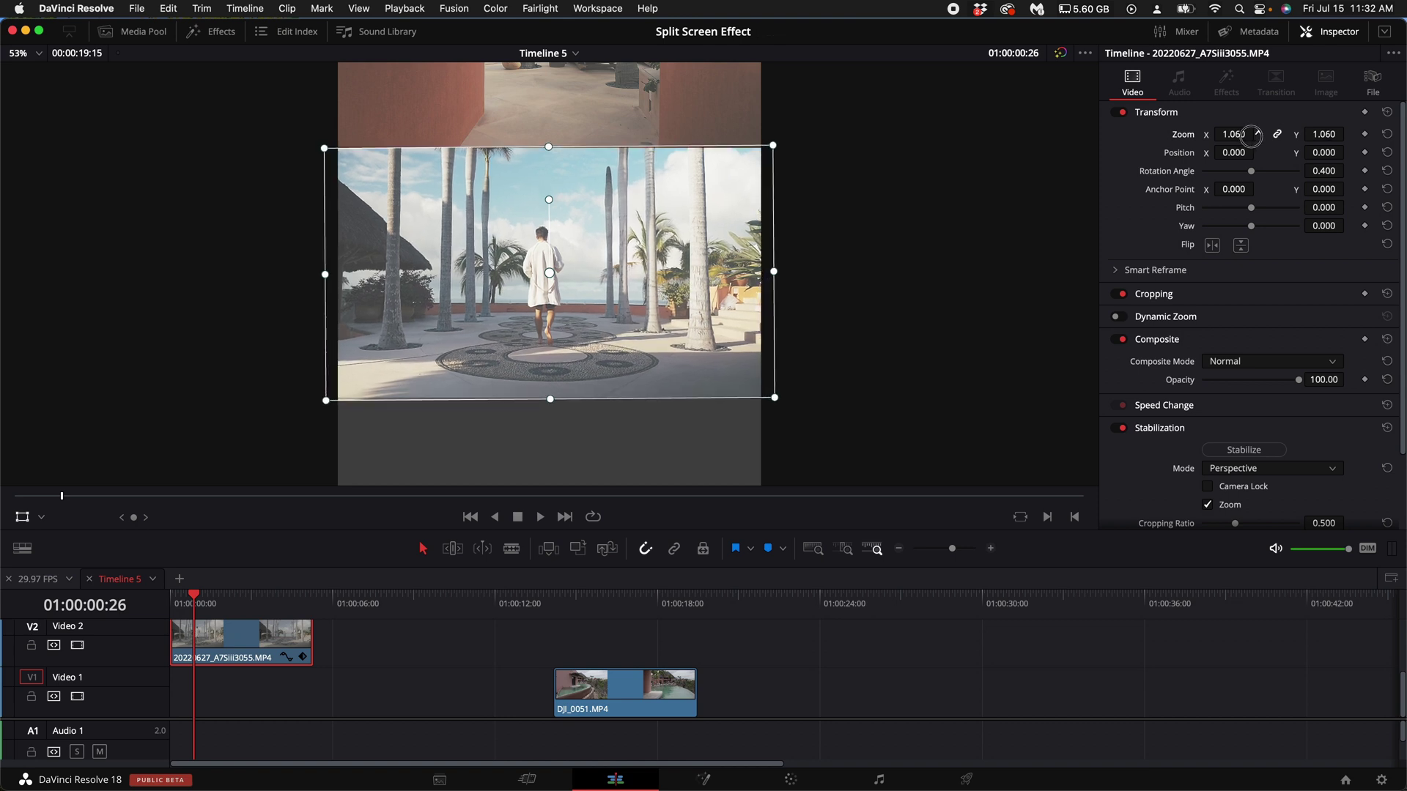
scroll(515, 231, down, 2)
scroll(515, 230, down, 3)
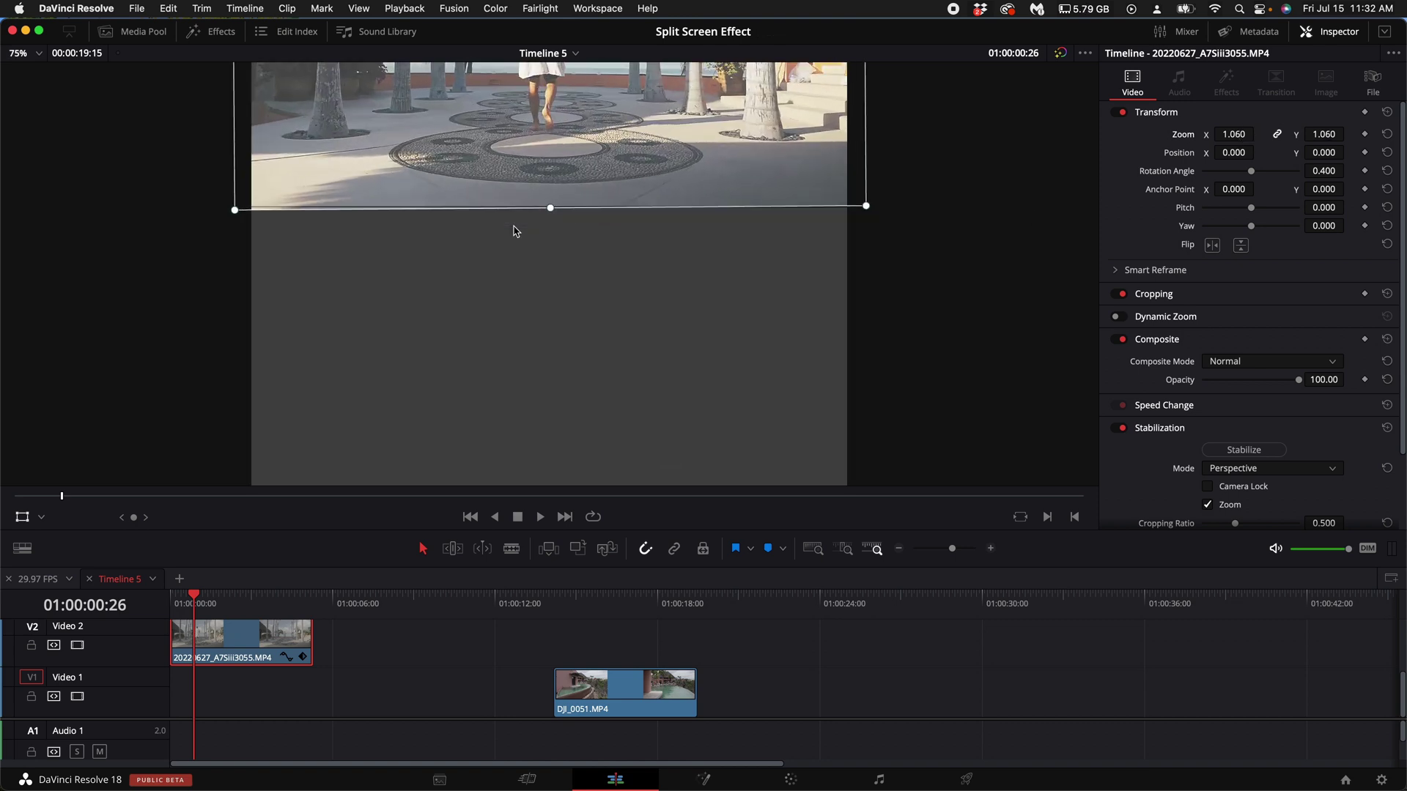
scroll(515, 230, down, 3)
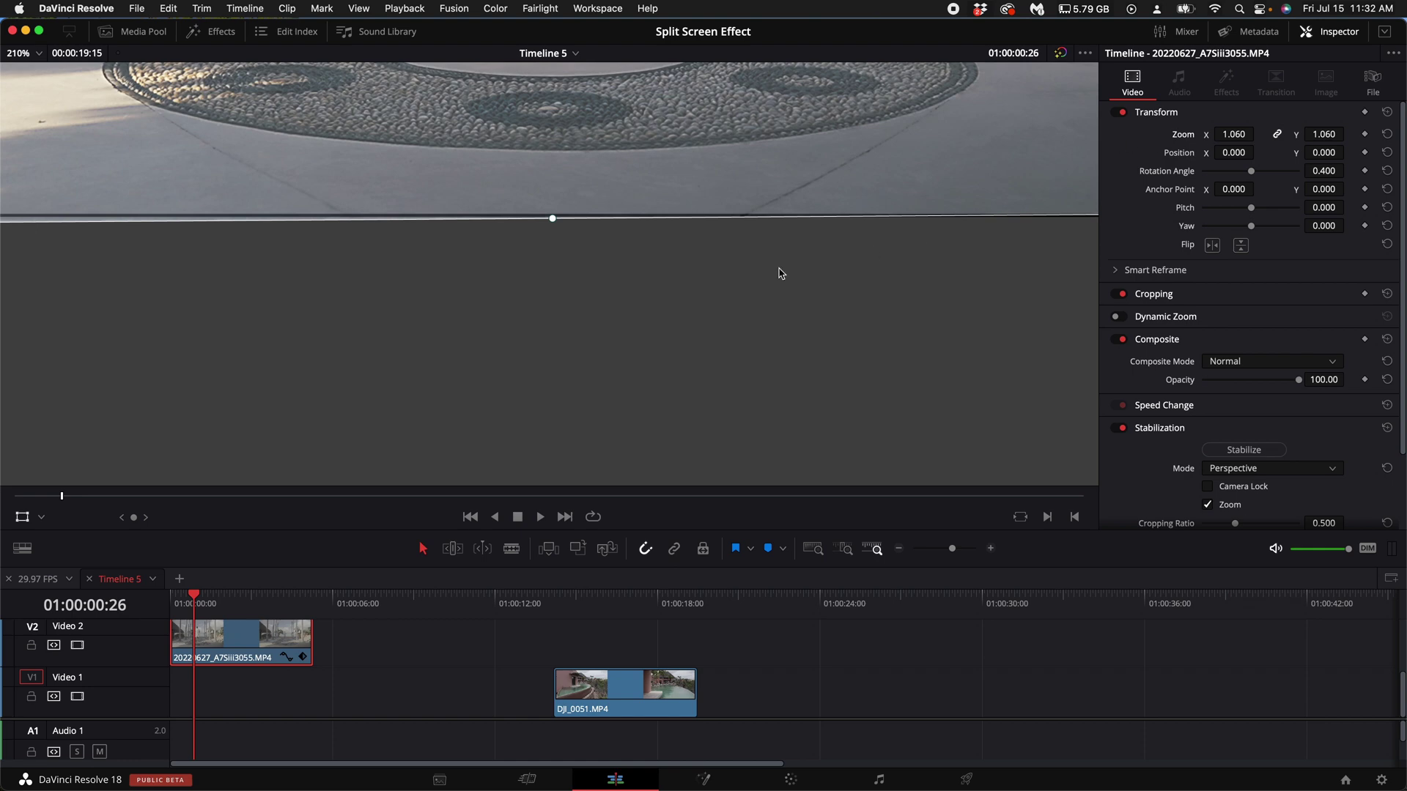
scroll(779, 273, down, 2)
scroll(773, 273, down, 2)
scroll(771, 277, down, 2)
scroll(770, 280, down, 2)
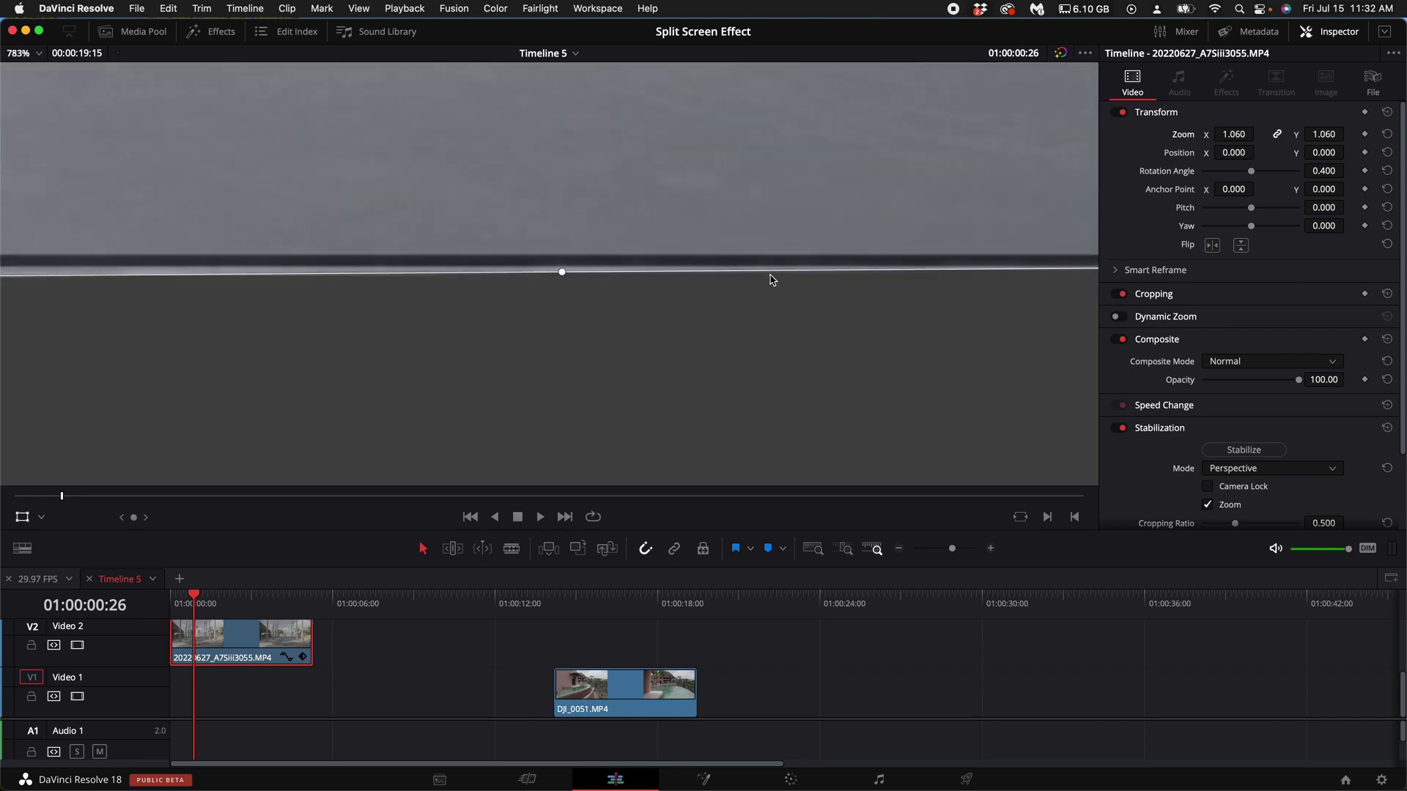
drag(1324, 152, 1317, 153)
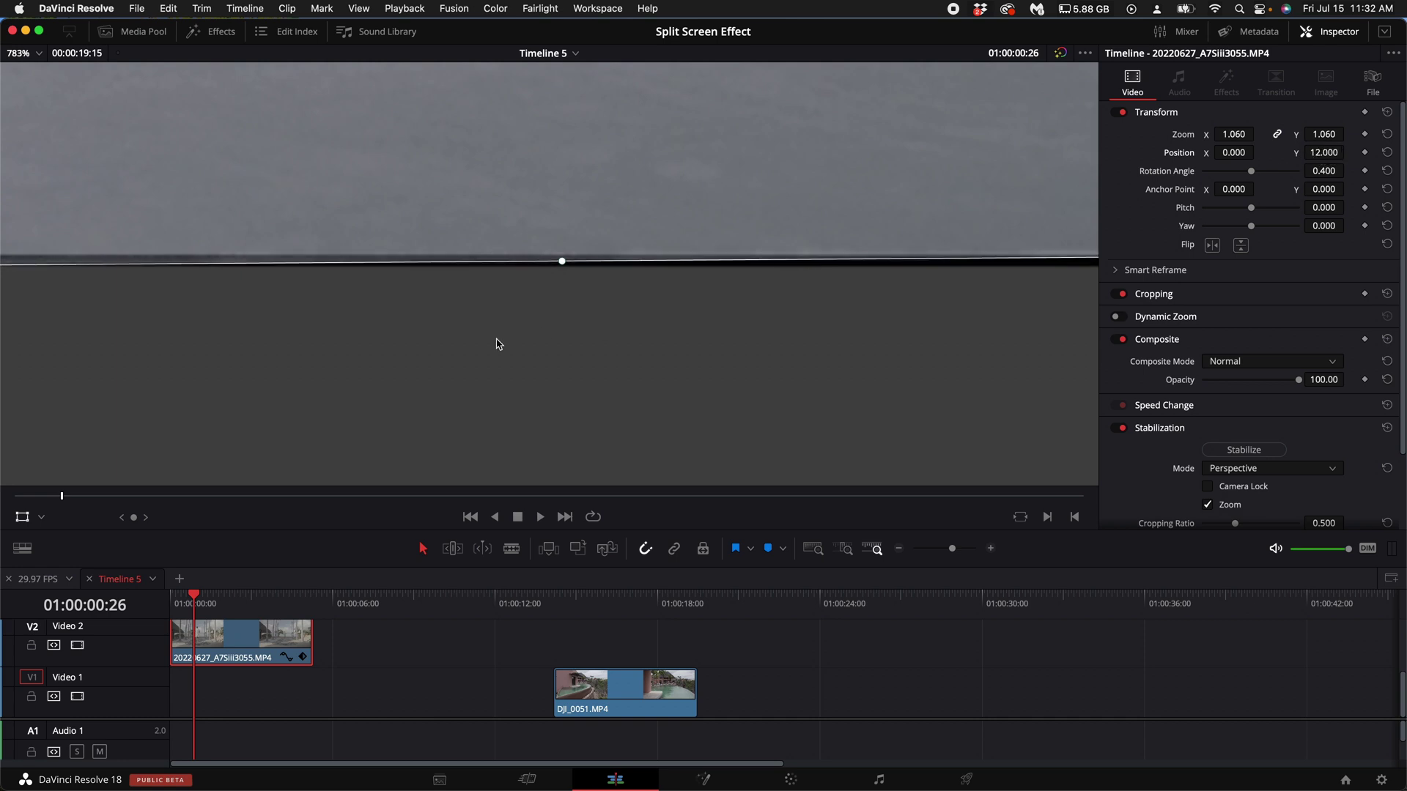
key(shift+z)
Move DJI_0051 to the start of Video 1, with Position Y about -4049 and Zoom 1.07.
click(592, 666)
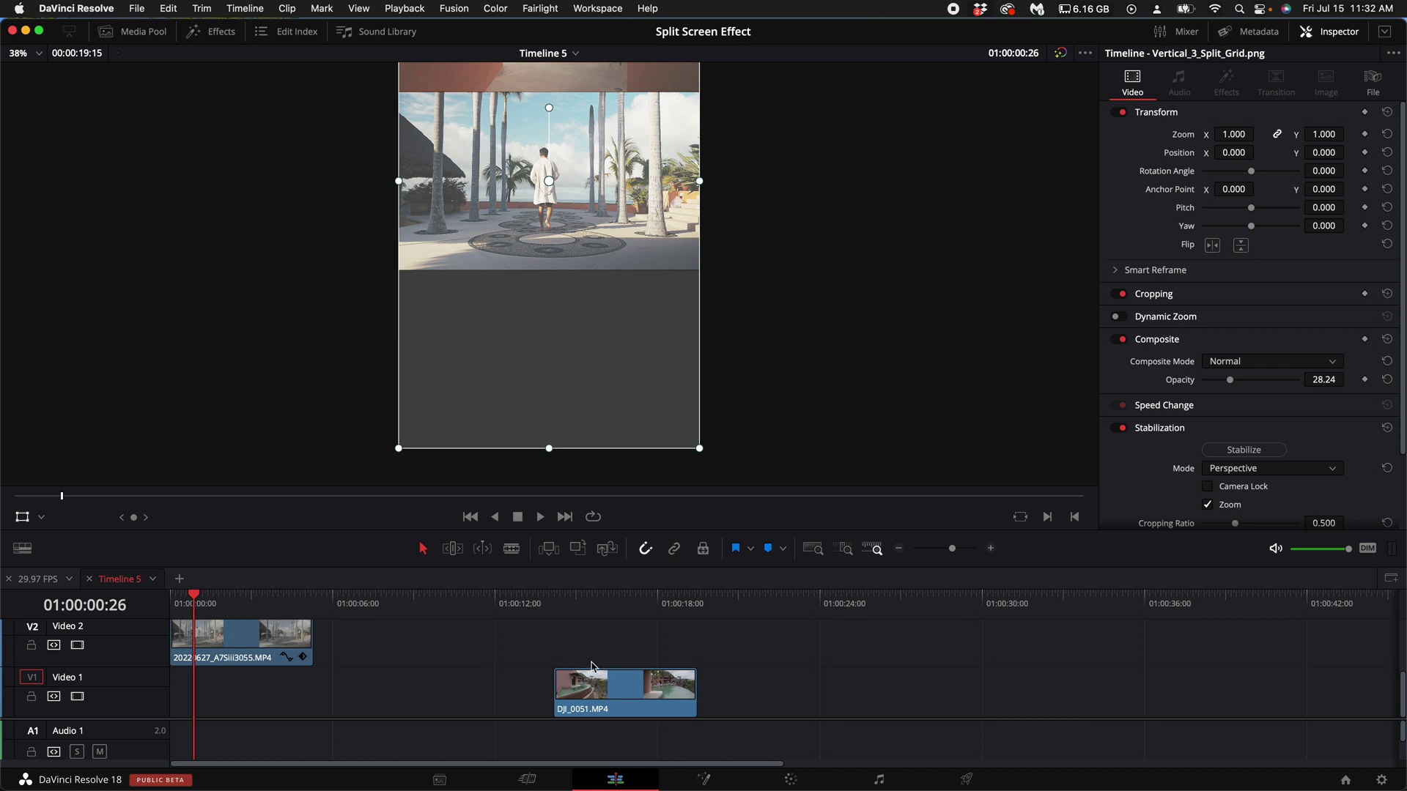
drag(641, 698, 256, 697)
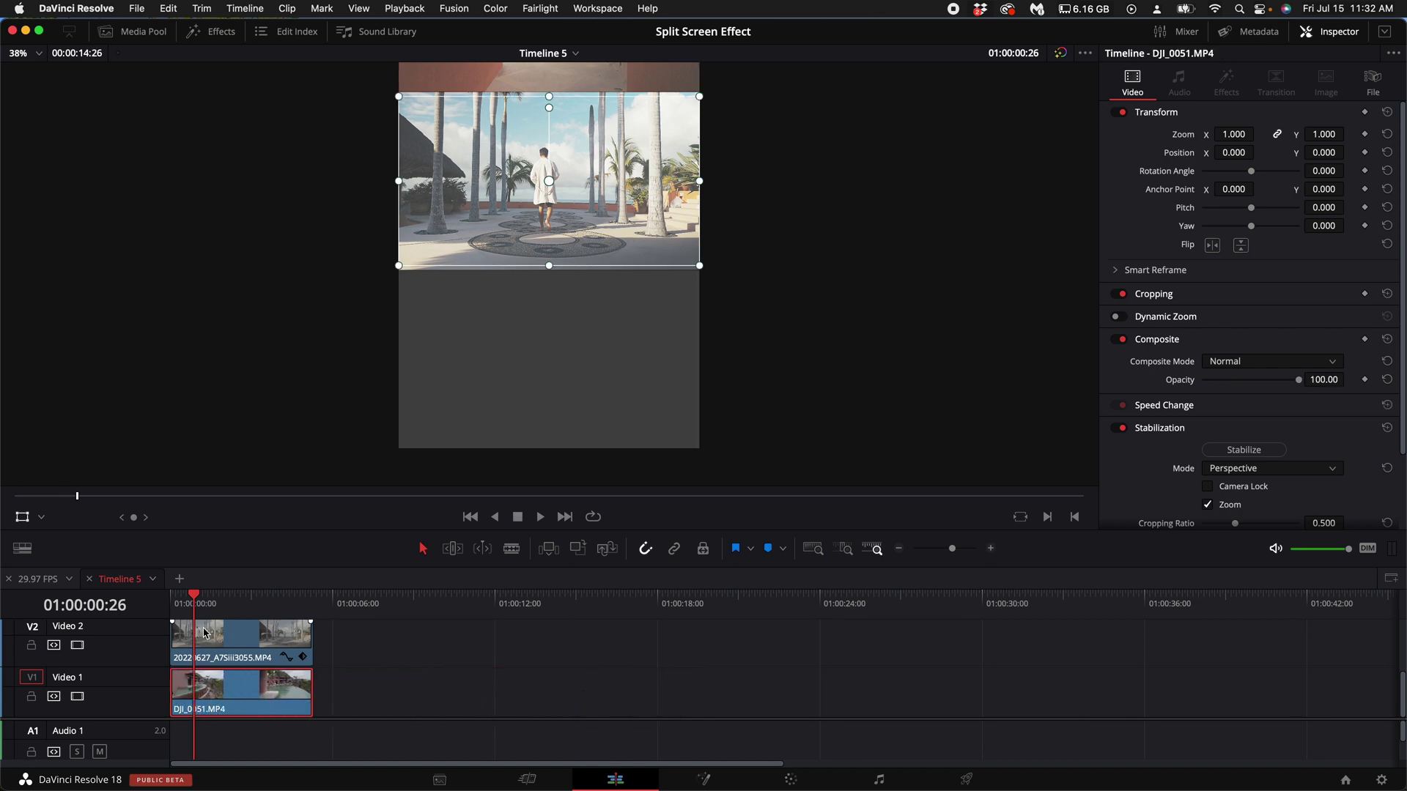
key(Home)
mouse_move(1328, 153)
mouse_down()
mouse_move(176, 445)
mouse_move(446, 414)
mouse_up()
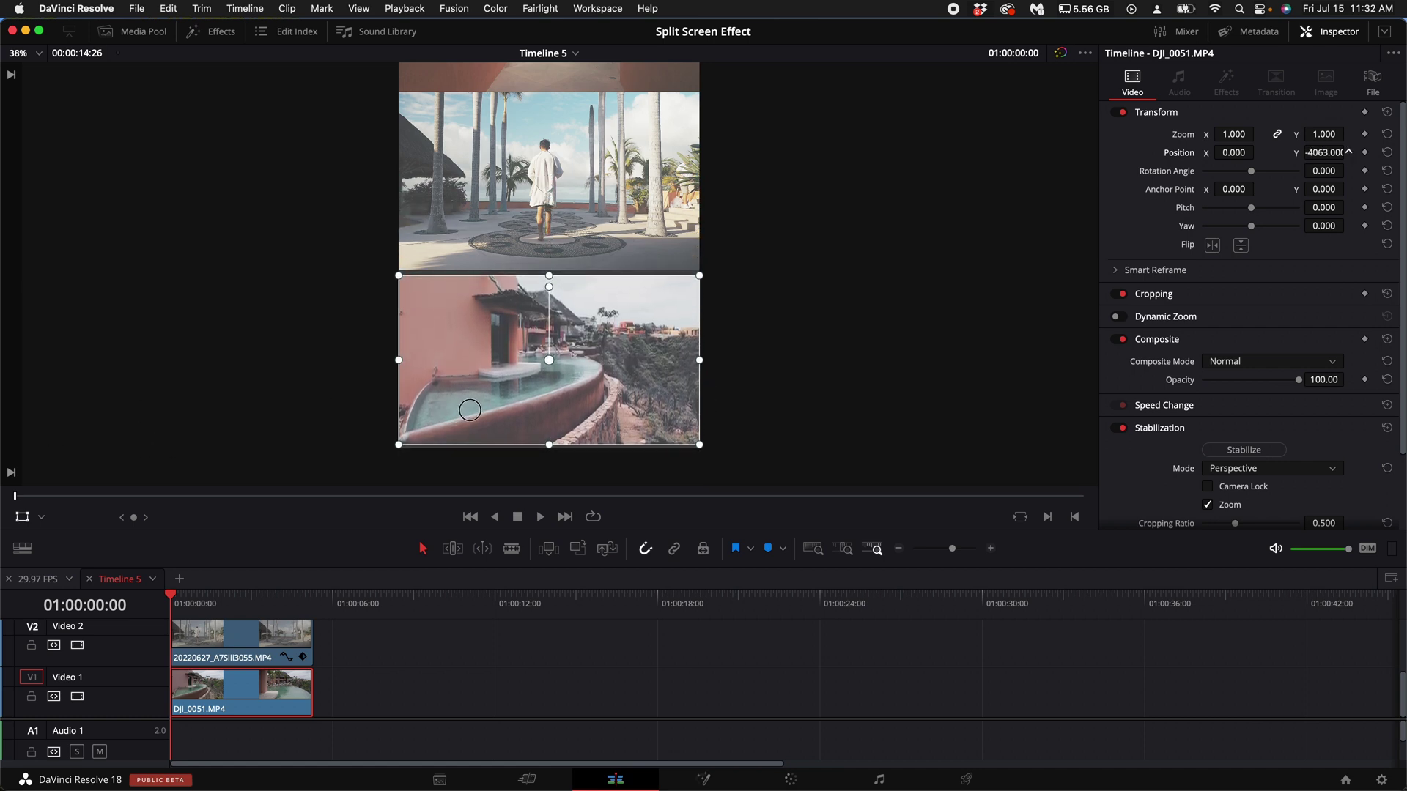
drag(446, 413, 469, 409)
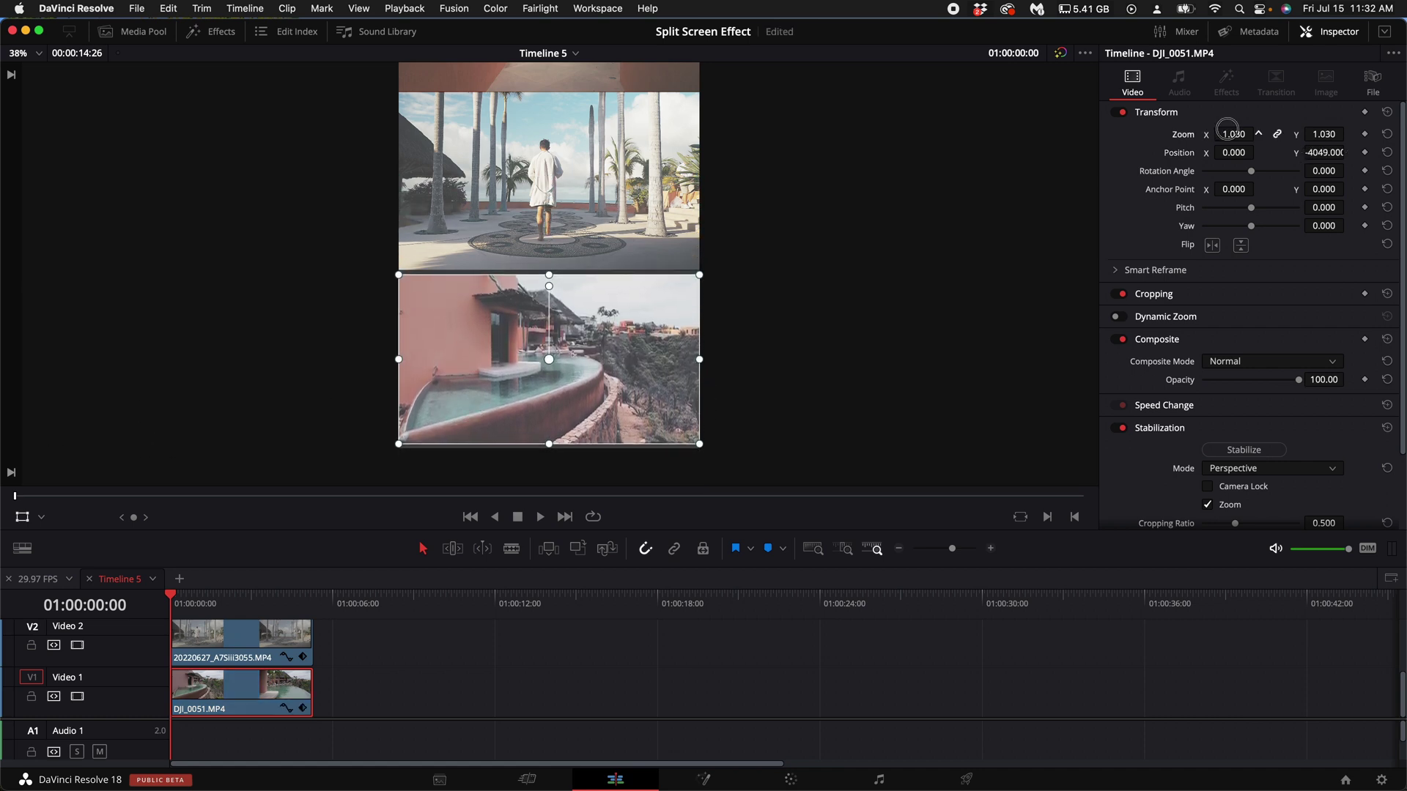
drag(1230, 134, 1231, 129)
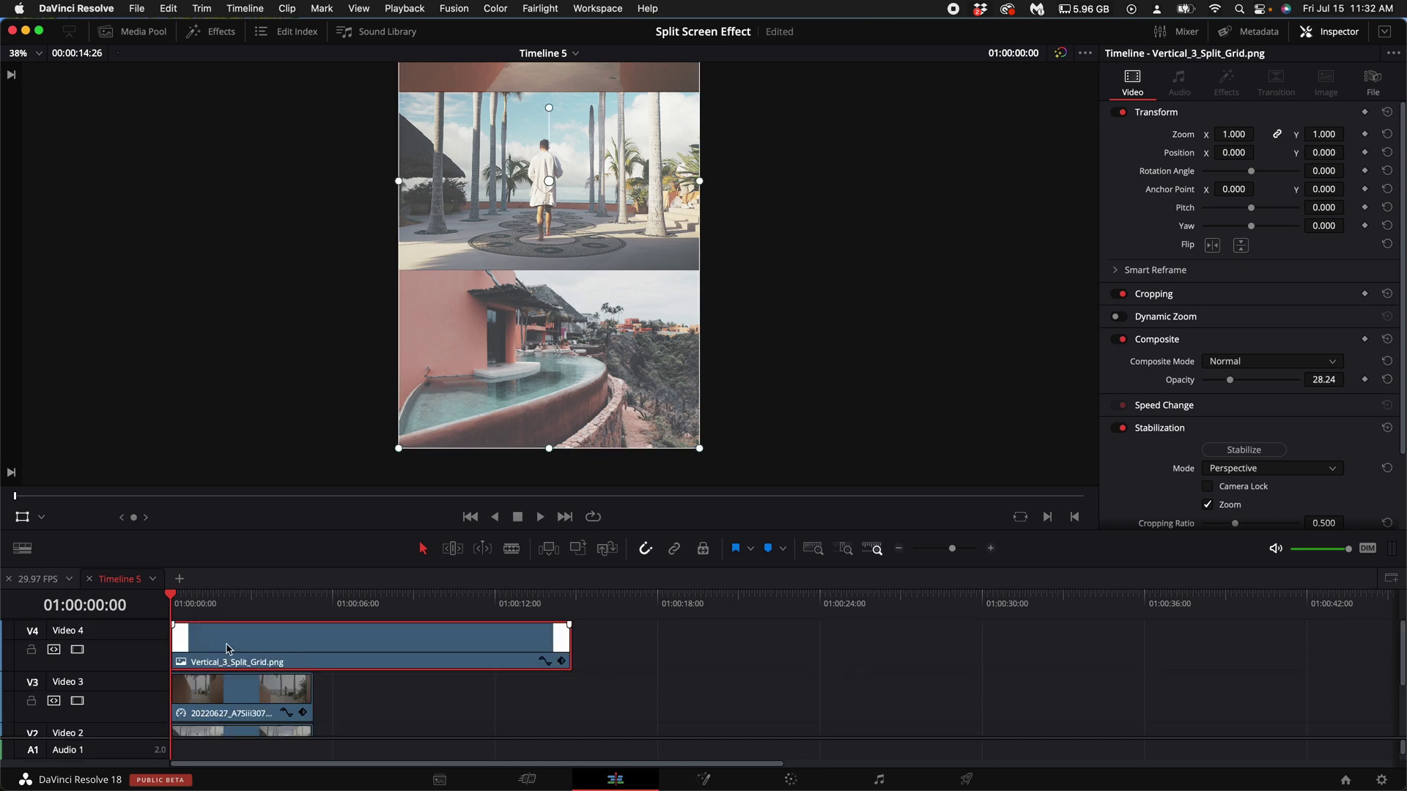
Disable the Vertical_3_Split_Grid.png clip on Video 4 with the D key.
key(d)
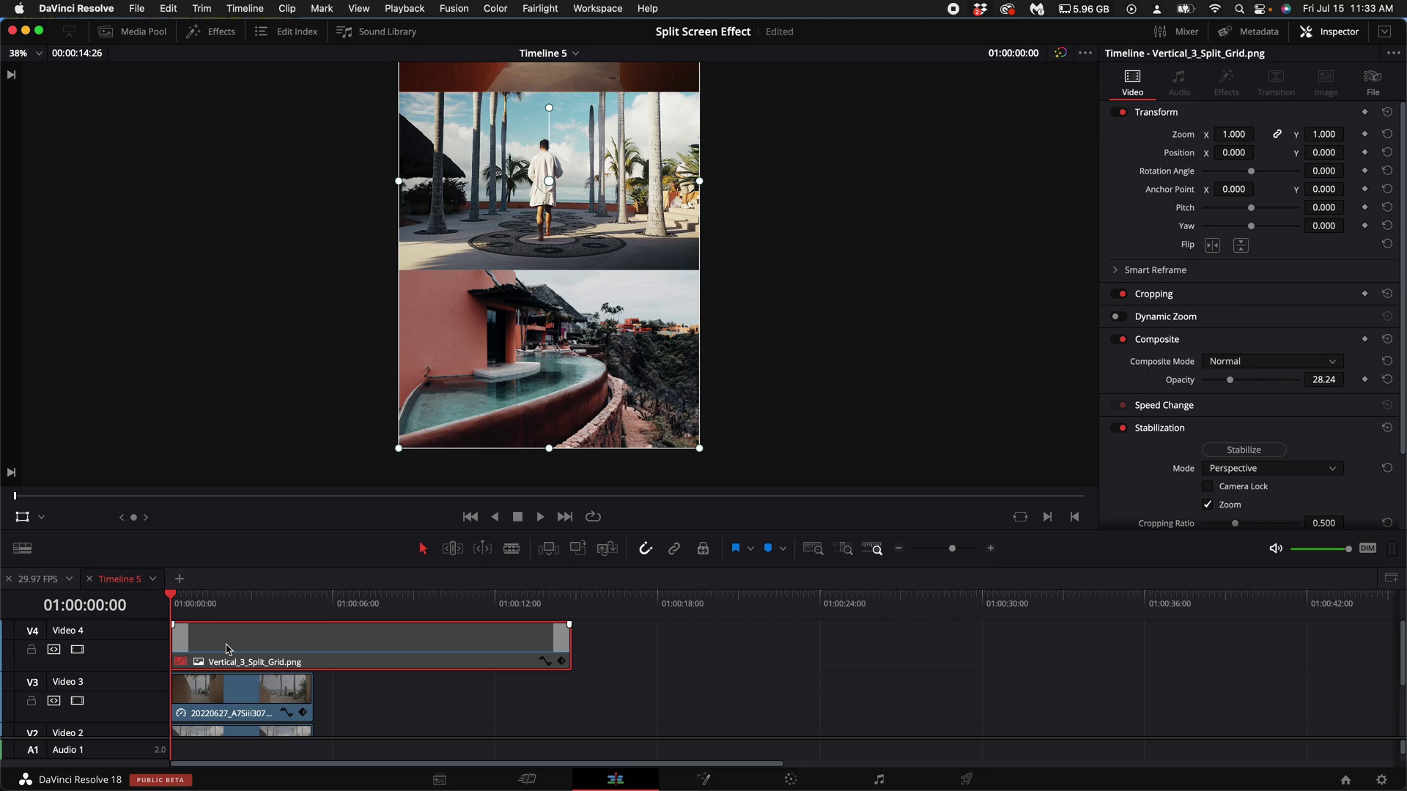